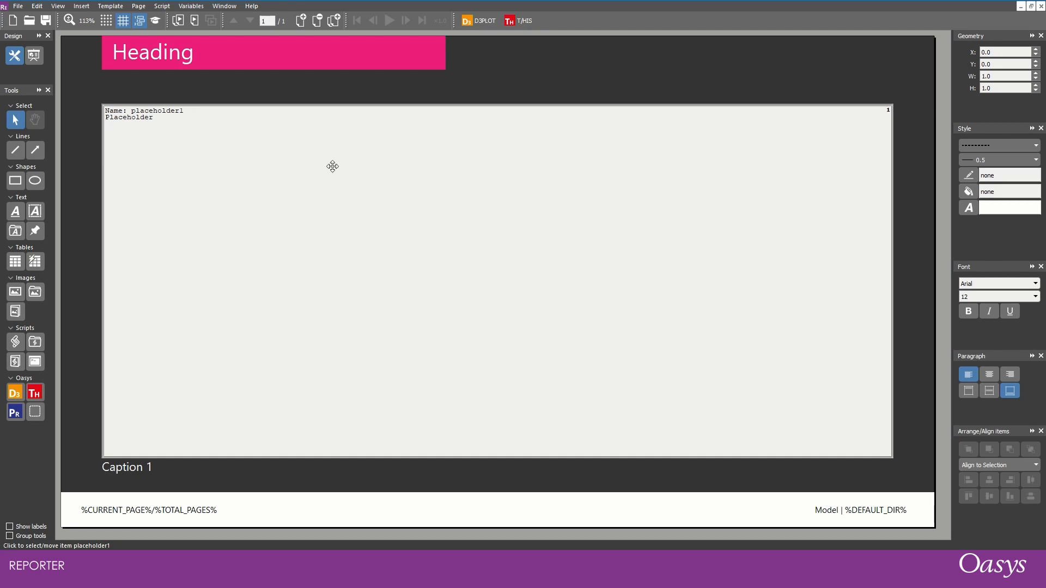
- On the page master, widen the pink heading banner to a width of about 153
{"action": "left_click", "coordinate": [156, 22]}
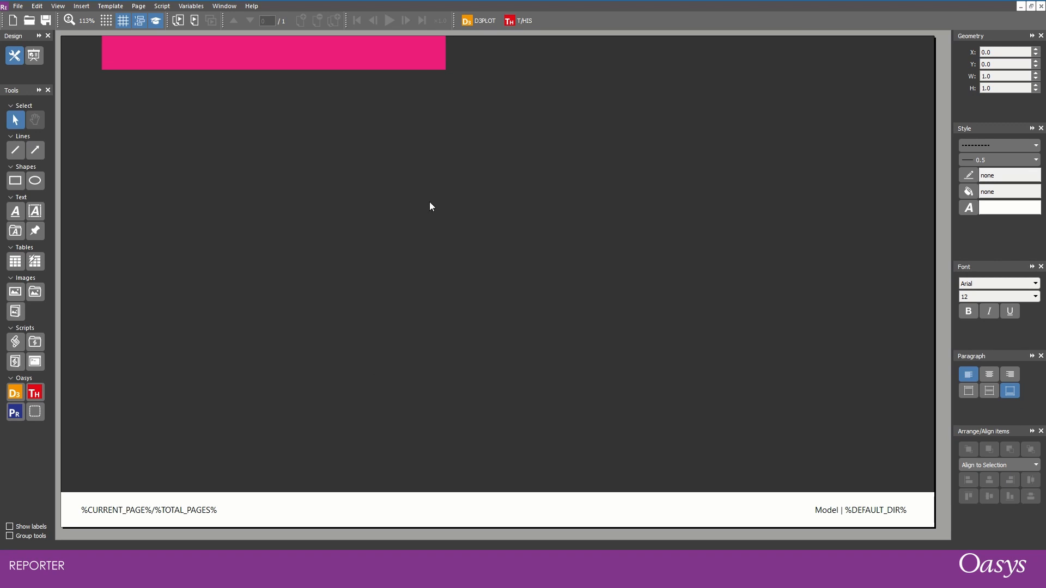
{"action": "left_click", "coordinate": [361, 504]}
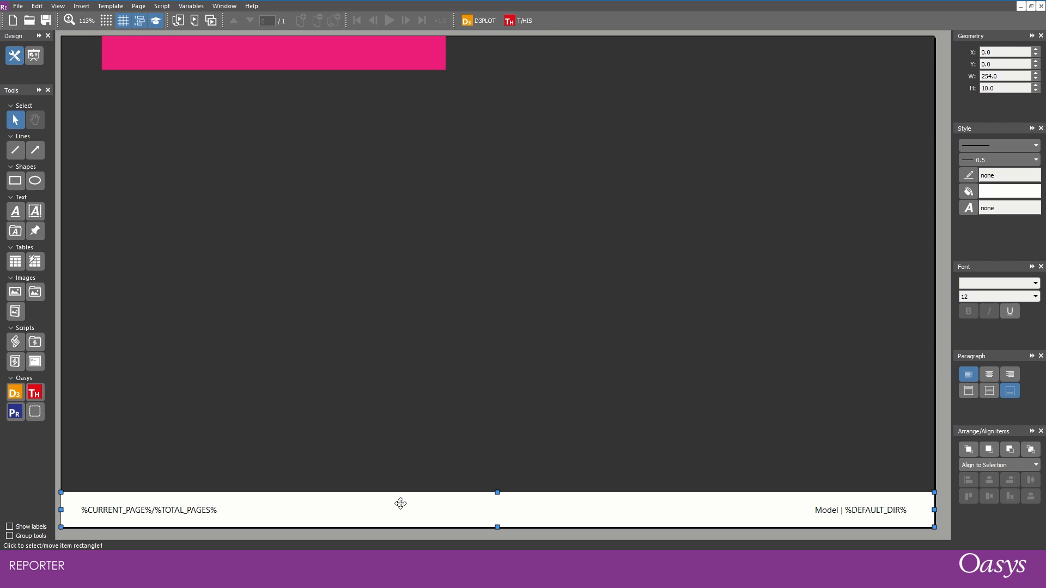
{"action": "double_click", "coordinate": [847, 513]}
{"action": "left_click", "coordinate": [980, 321]}
{"action": "left_click", "coordinate": [445, 53]}
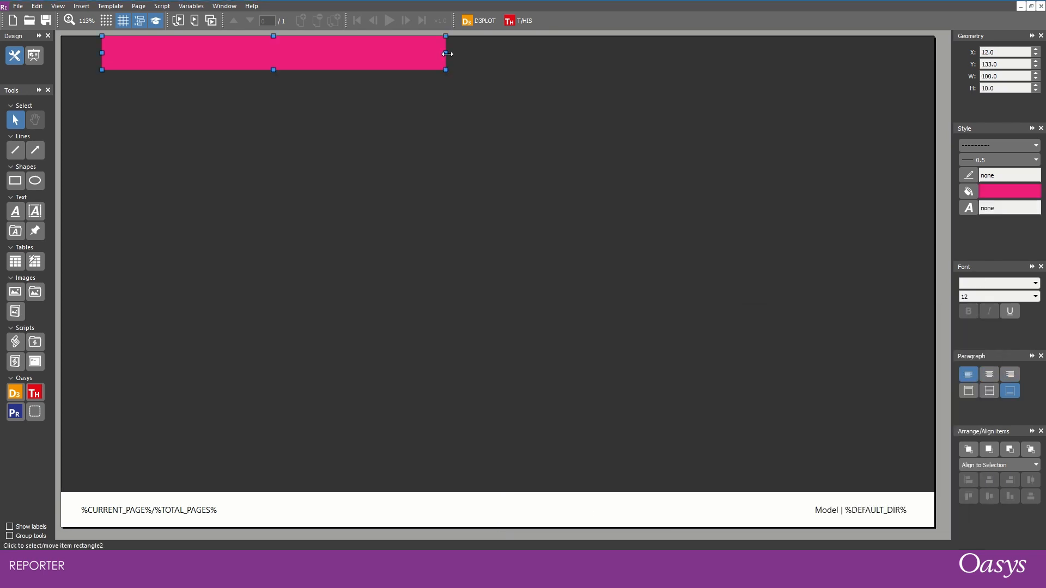
{"action": "left_click_drag", "start_coordinate": [446, 53], "coordinate": [627, 56]}
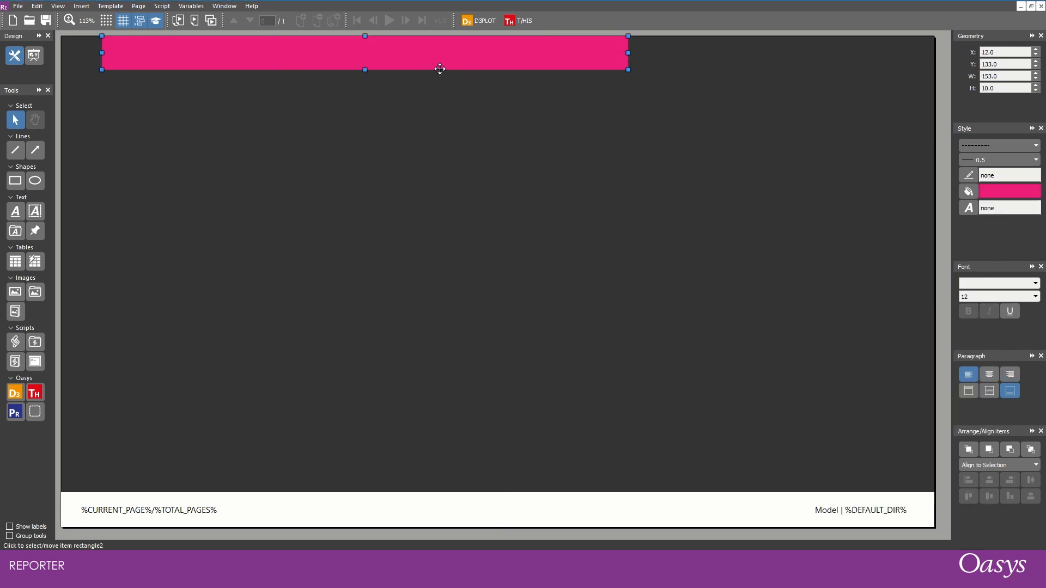
- Fill the heading banner with red (#ff0000) and return to the normal page view
{"action": "left_click", "coordinate": [968, 191]}
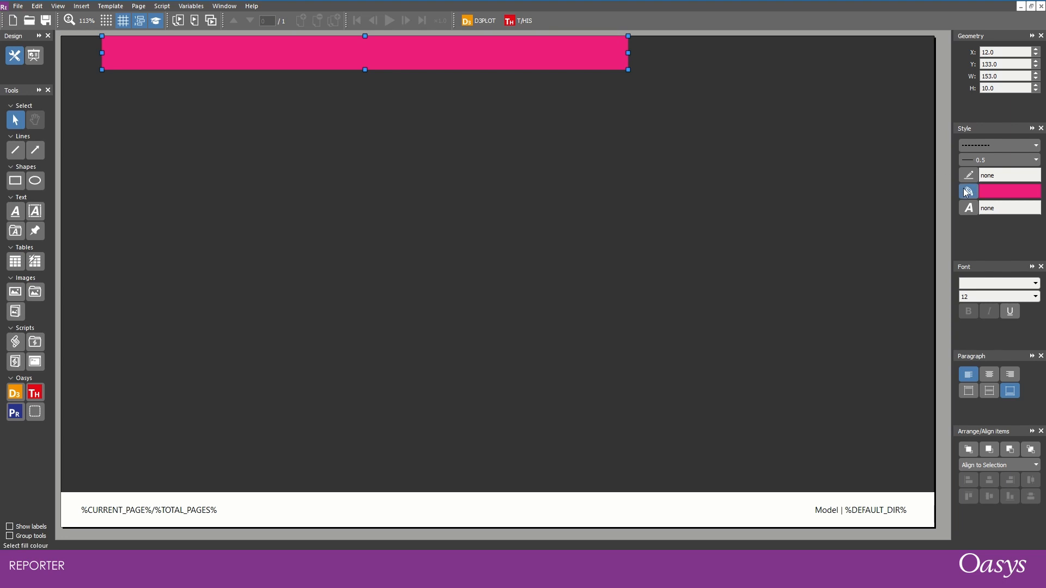
{"action": "left_click", "coordinate": [478, 223]}
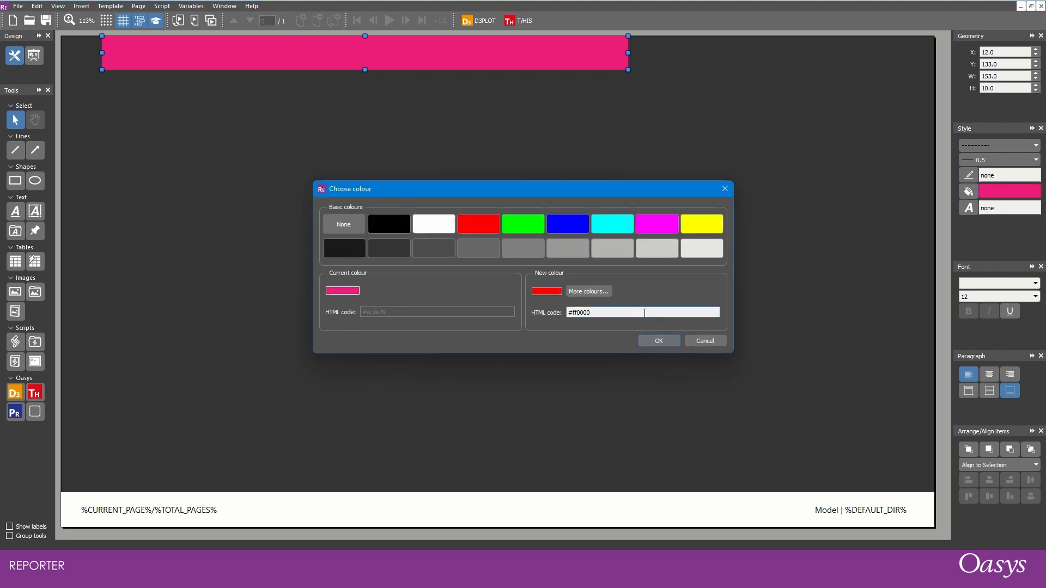
{"action": "left_click", "coordinate": [658, 341]}
{"action": "left_click", "coordinate": [267, 90]}
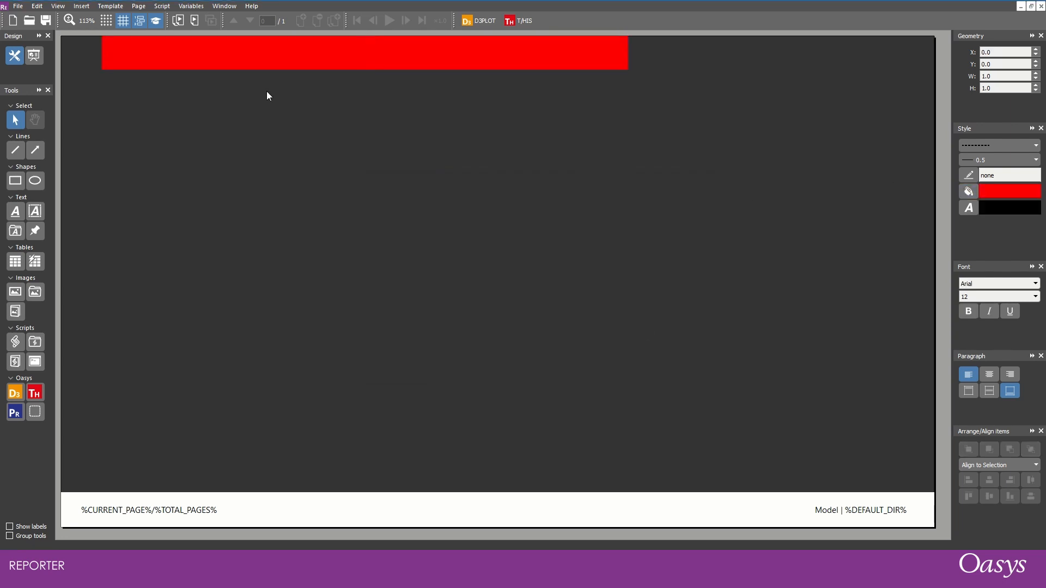
{"action": "left_click", "coordinate": [157, 21]}
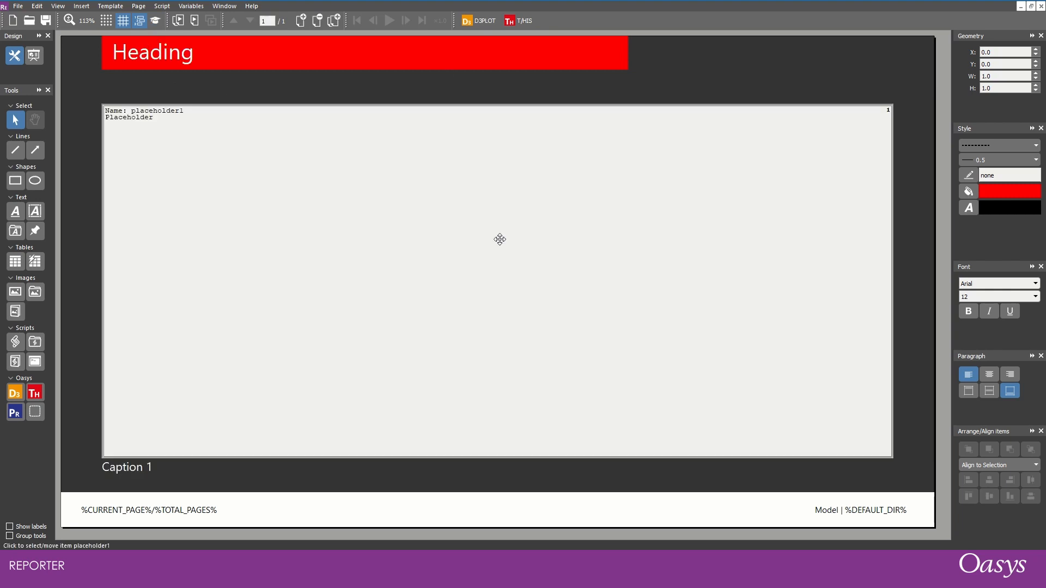
- From the page master, examine the list of template variables, then return to the normal page view
{"action": "left_click", "coordinate": [157, 21]}
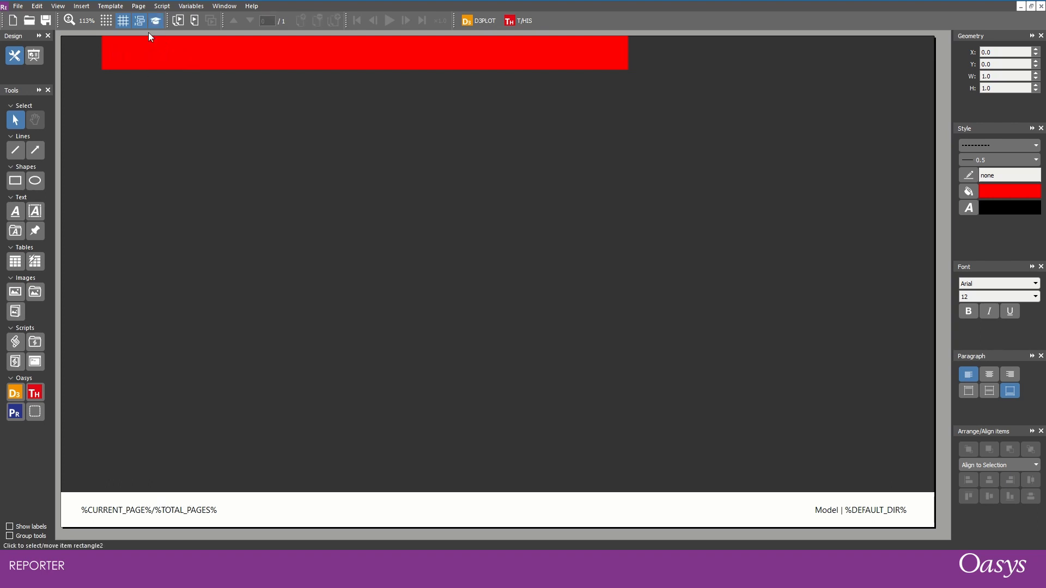
{"action": "left_click", "coordinate": [186, 6]}
{"action": "left_click", "coordinate": [198, 17]}
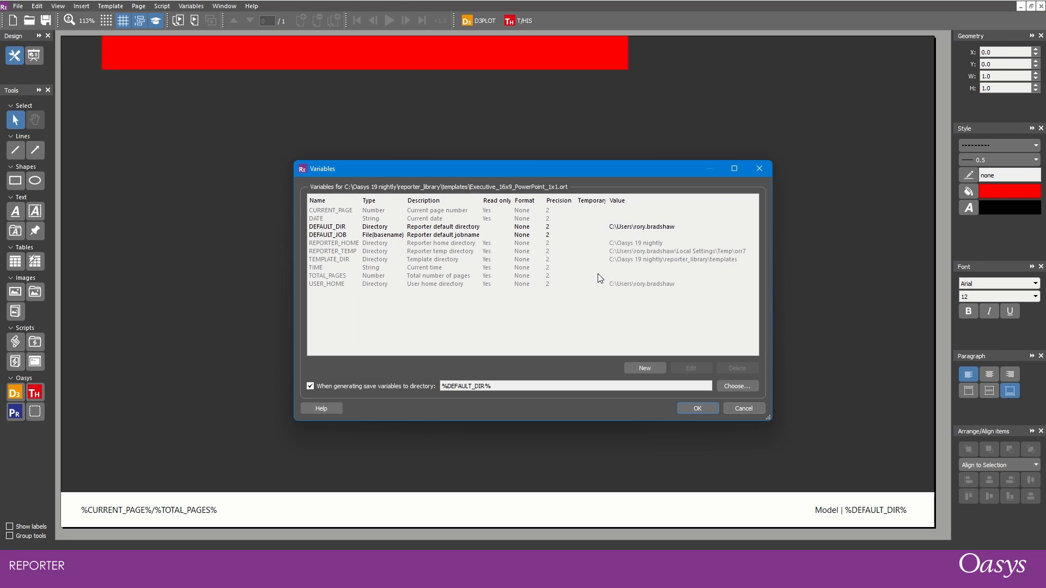
{"action": "left_click", "coordinate": [708, 409]}
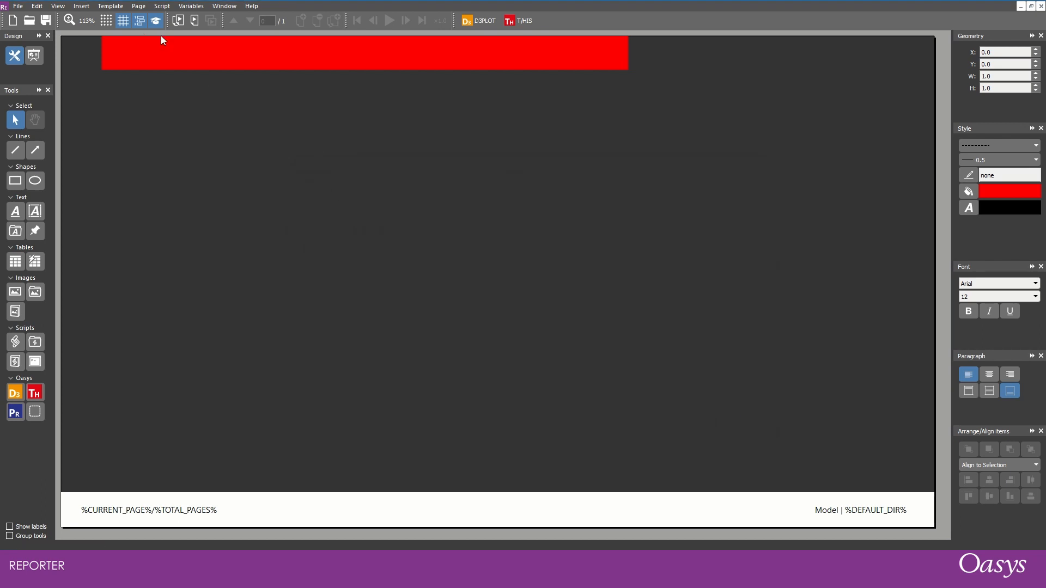
{"action": "left_click", "coordinate": [163, 22]}
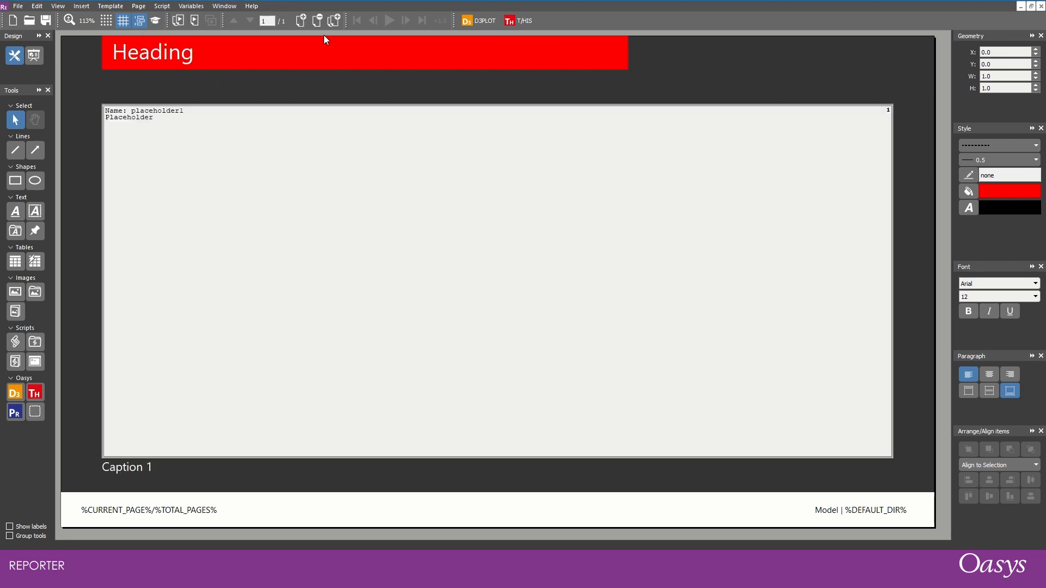
- Duplicate the current page and change the copy's heading text to "Page 2"
{"action": "left_click", "coordinate": [334, 21]}
{"action": "left_click", "coordinate": [160, 54]}
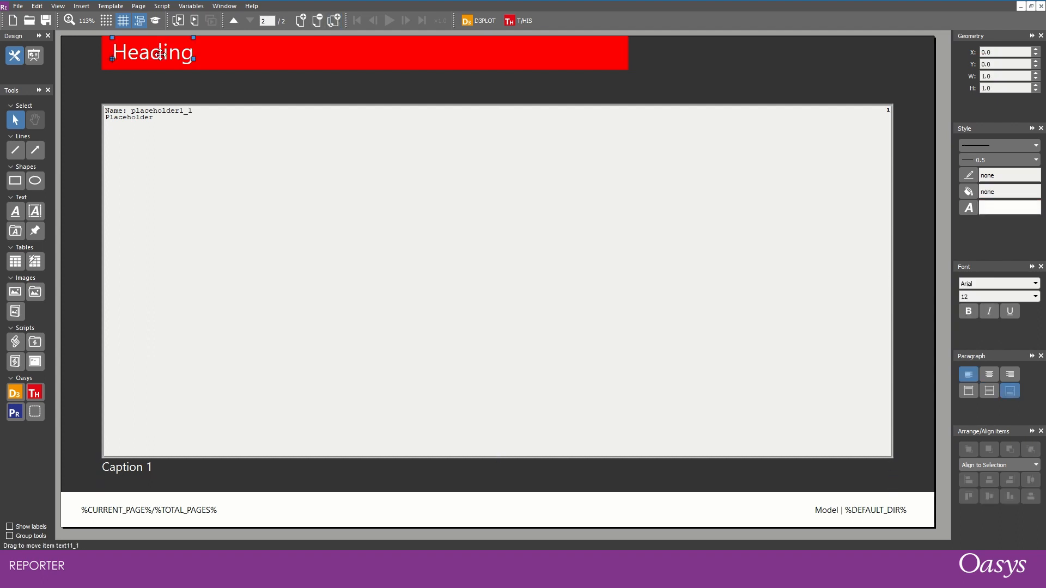
{"action": "double_click", "coordinate": [161, 54]}
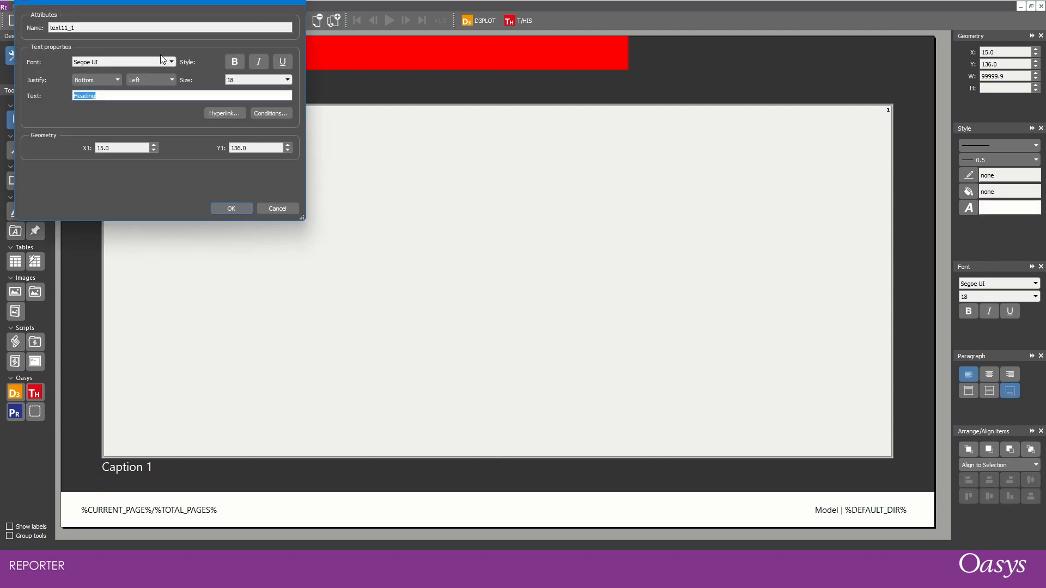
{"action": "type", "text": "Page 2"}
{"action": "left_click", "coordinate": [224, 206]}
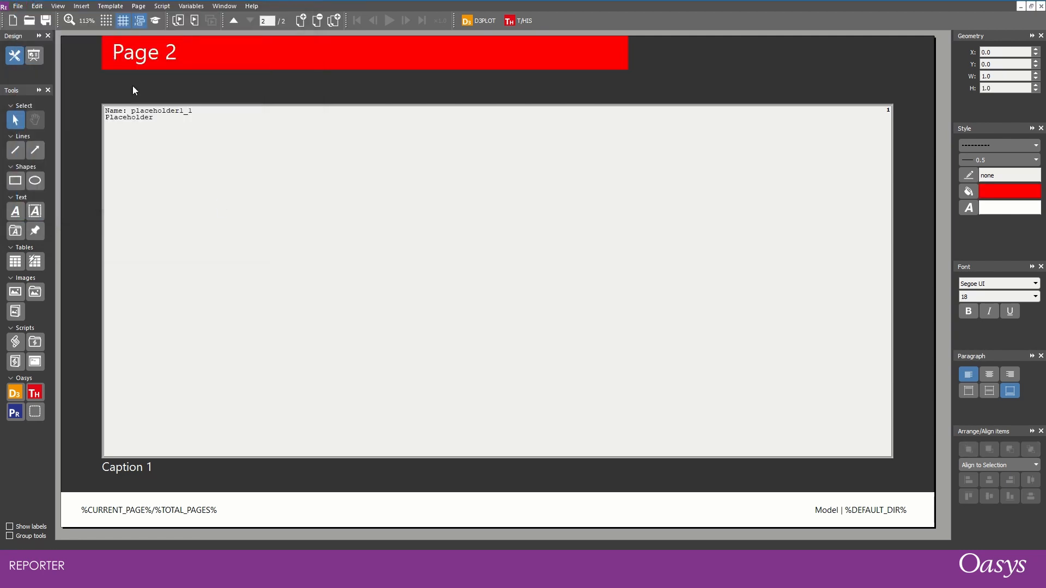
- Preview both pages in presentation view to examine the footer's page numbering, then go back to design view
{"action": "left_click", "coordinate": [35, 56]}
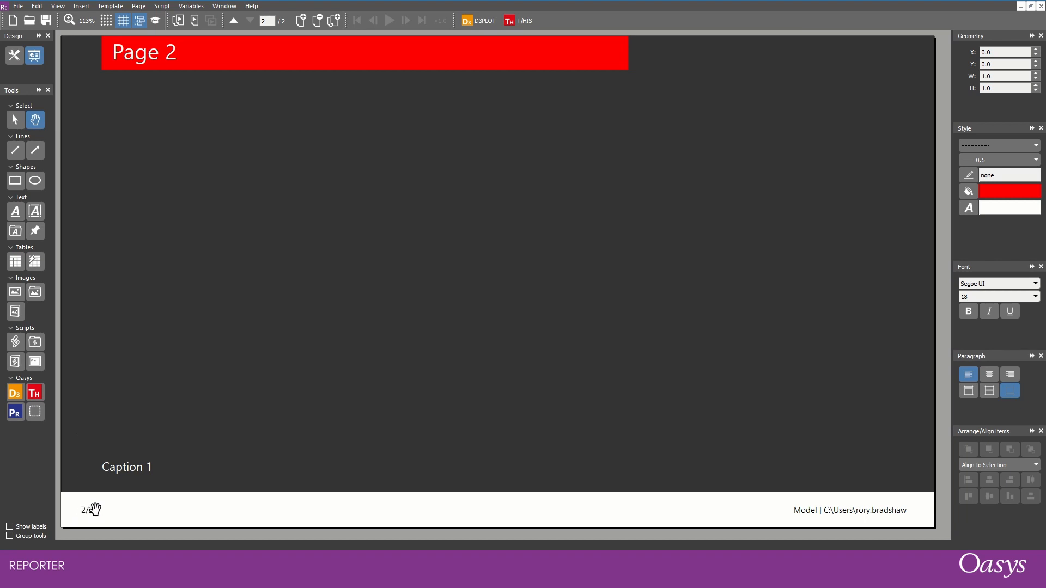
{"action": "scroll", "coordinate": [189, 378], "scroll_direction": "up", "scroll_amount": 1}
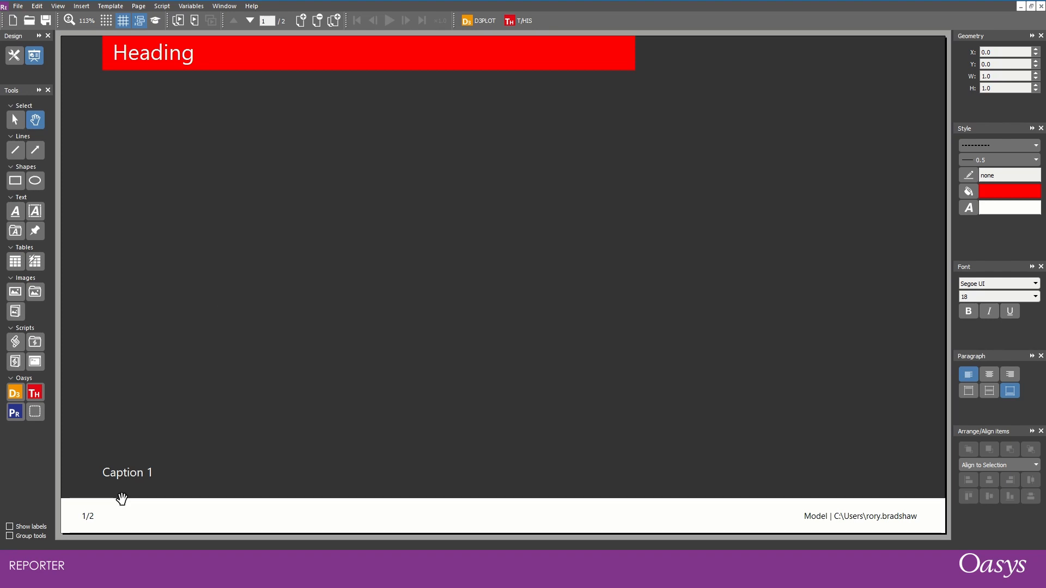
{"action": "key", "text": "ctrl+d"}
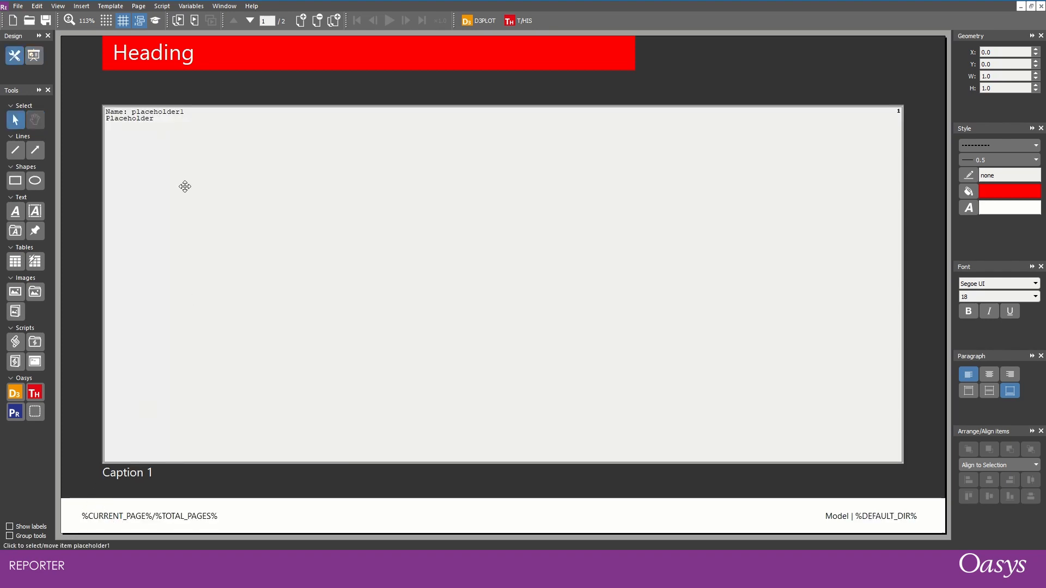
- On the page master, change the page-number footer text to "%CURRENT_PAGE% out of %TOTAL_PAGES%" and return to the normal page view
{"action": "left_click", "coordinate": [156, 24]}
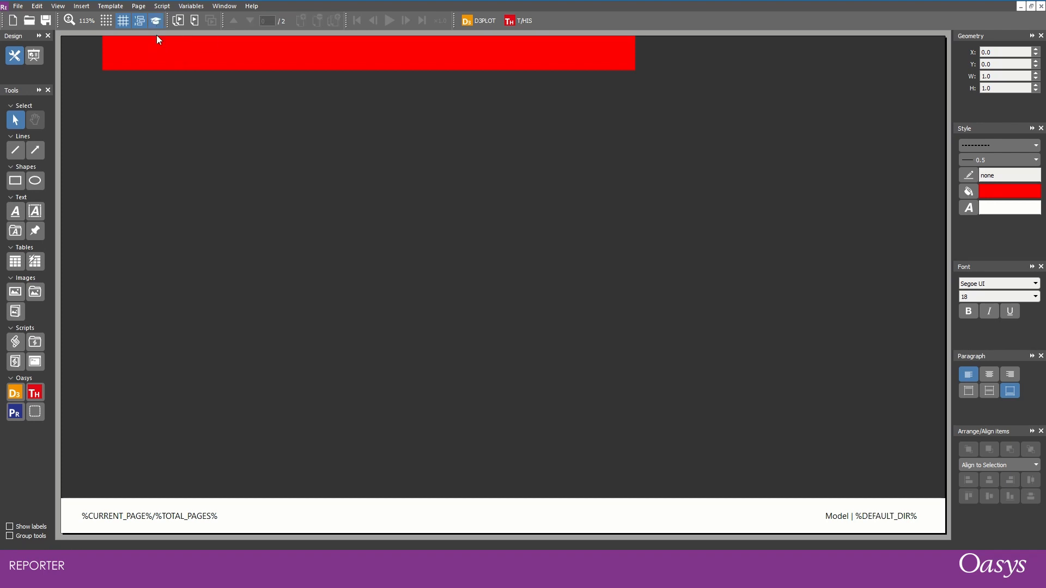
{"action": "double_click", "coordinate": [136, 514]}
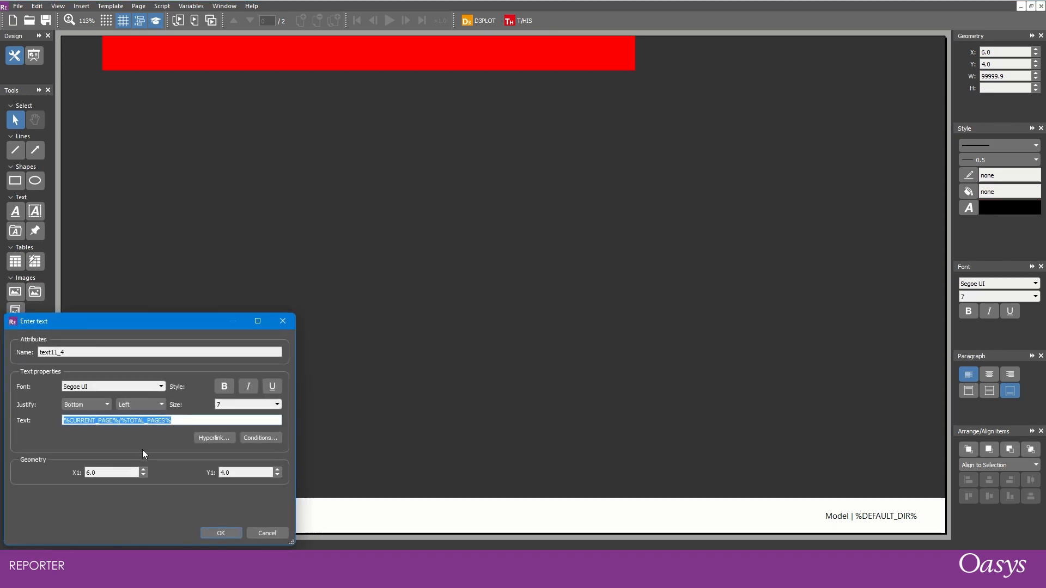
{"action": "left_click", "coordinate": [121, 420]}
{"action": "key", "text": "BackSpace"}
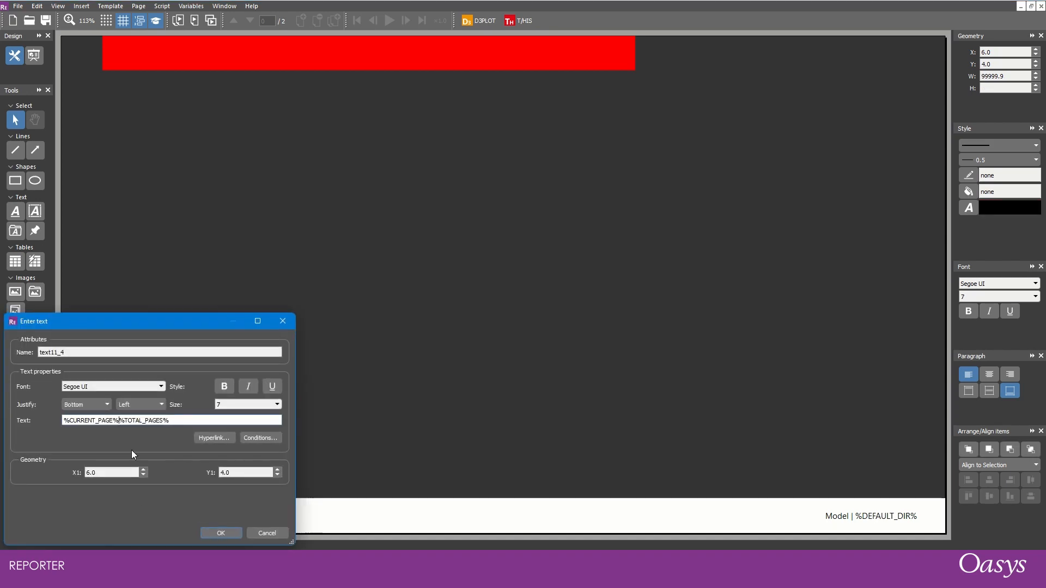
{"action": "type", "text": "out of"}
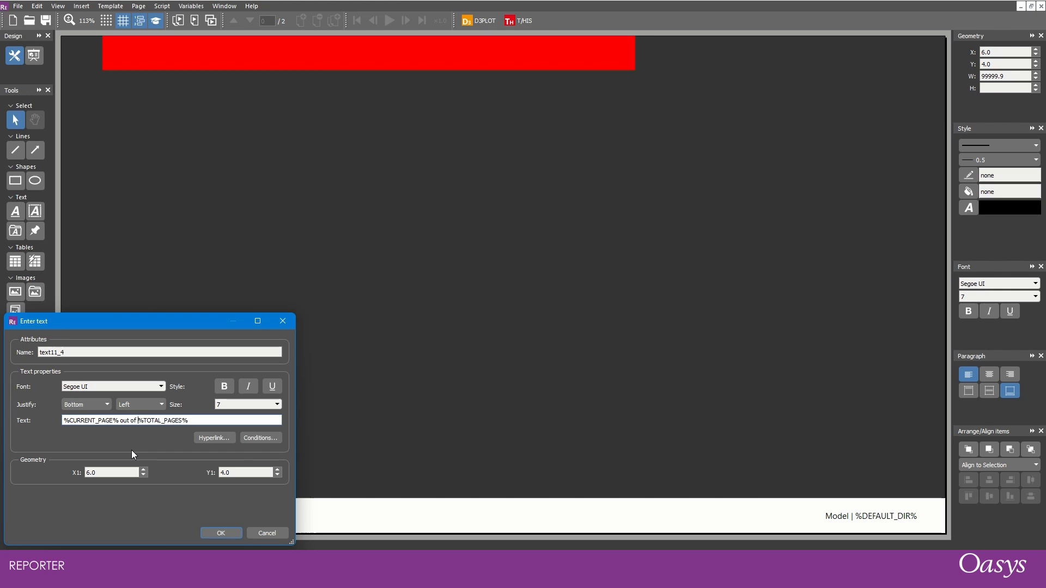
{"action": "left_click", "coordinate": [207, 536]}
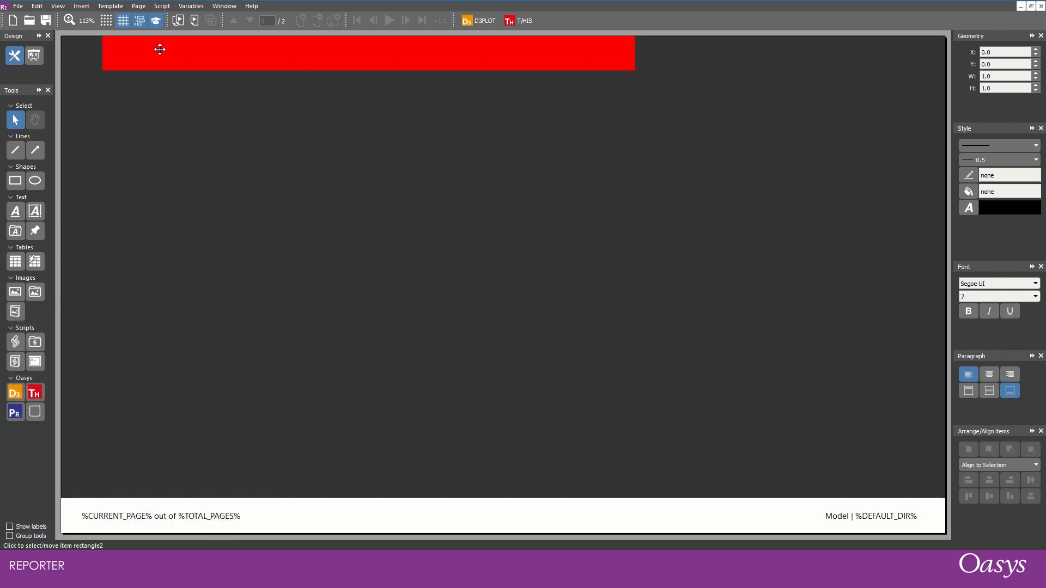
{"action": "left_click", "coordinate": [159, 22]}
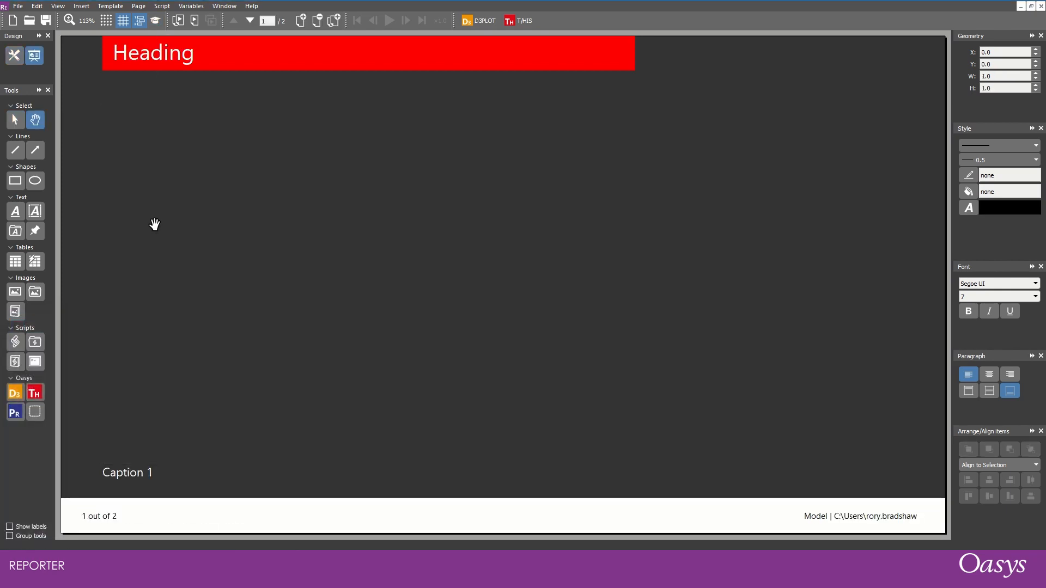
- On the page master, draw a red rectangle about 70 by 55 at the page's left edge and an overlapping ellipse about 75 by 49
{"action": "left_click", "coordinate": [155, 20]}
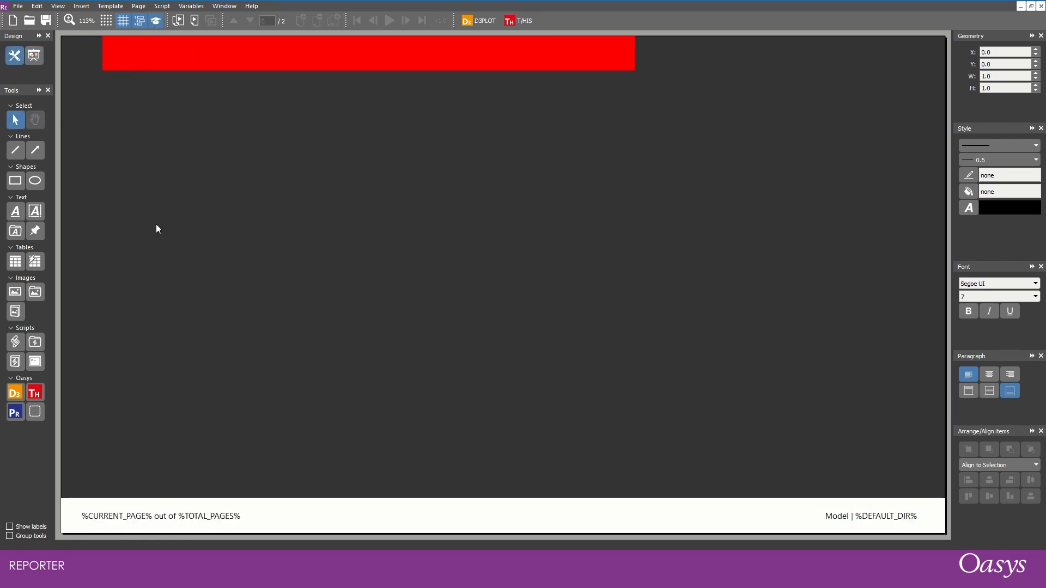
{"action": "left_click", "coordinate": [17, 182]}
{"action": "mouse_move", "coordinate": [78, 226]}
{"action": "left_mouse_down"}
{"action": "mouse_move", "coordinate": [218, 362]}
{"action": "mouse_move", "coordinate": [322, 418]}
{"action": "left_mouse_up"}
{"action": "mouse_move", "coordinate": [194, 349]}
{"action": "left_mouse_down"}
{"action": "mouse_move", "coordinate": [180, 397]}
{"action": "mouse_move", "coordinate": [168, 370]}
{"action": "left_mouse_up"}
{"action": "left_click", "coordinate": [35, 181]}
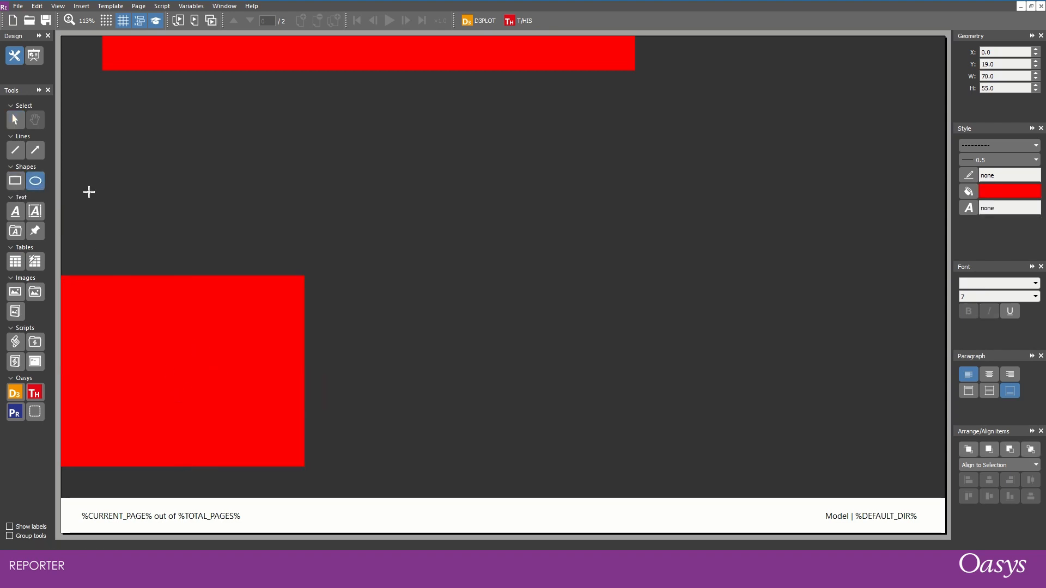
{"action": "left_click_drag", "start_coordinate": [106, 150], "coordinate": [368, 321]}
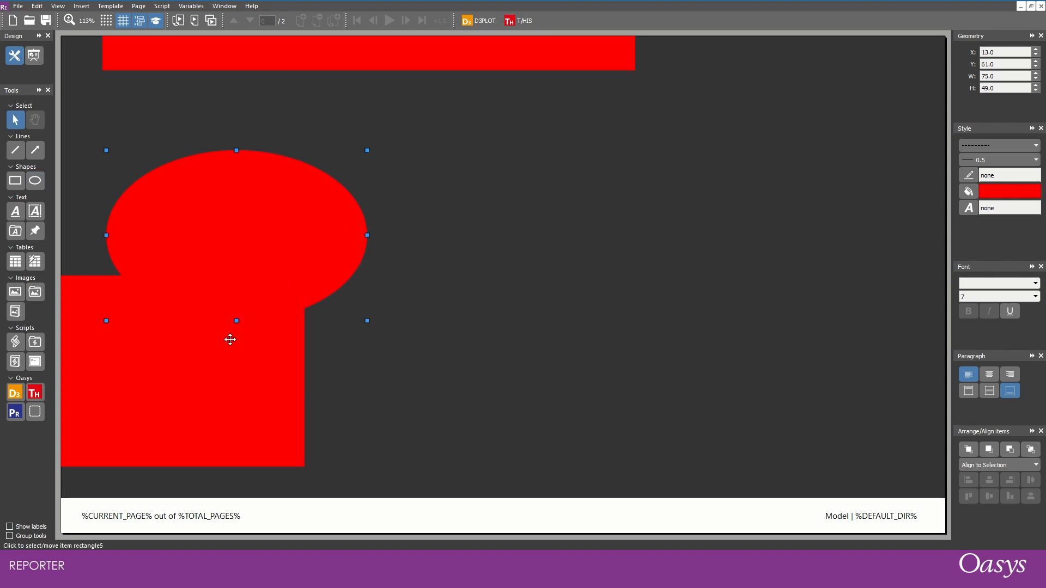
- Duplicate the rectangle and the ellipse and arrange the copies overlapping on the page's right side, with the rectangle at about X 184, Y 35
{"action": "left_click", "coordinate": [222, 359], "text": "shift"}
{"action": "left_click_drag", "start_coordinate": [223, 359], "coordinate": [854, 386]}
{"action": "left_click", "coordinate": [510, 339]}
{"action": "left_click", "coordinate": [759, 308]}
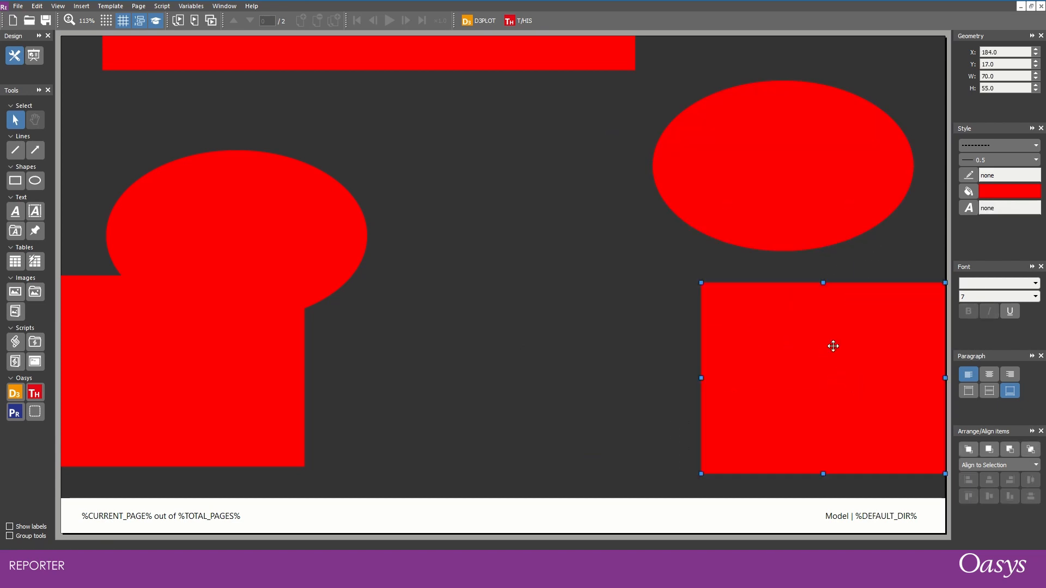
{"action": "left_click_drag", "start_coordinate": [774, 217], "coordinate": [732, 262]}
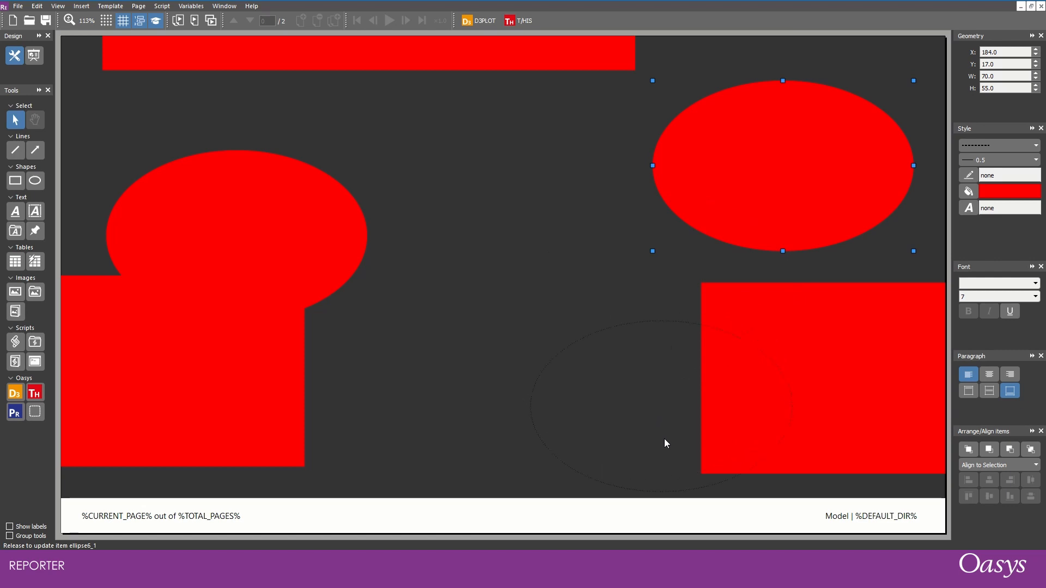
{"action": "left_click_drag", "start_coordinate": [665, 444], "coordinate": [664, 443]}
{"action": "left_click", "coordinate": [516, 191]}
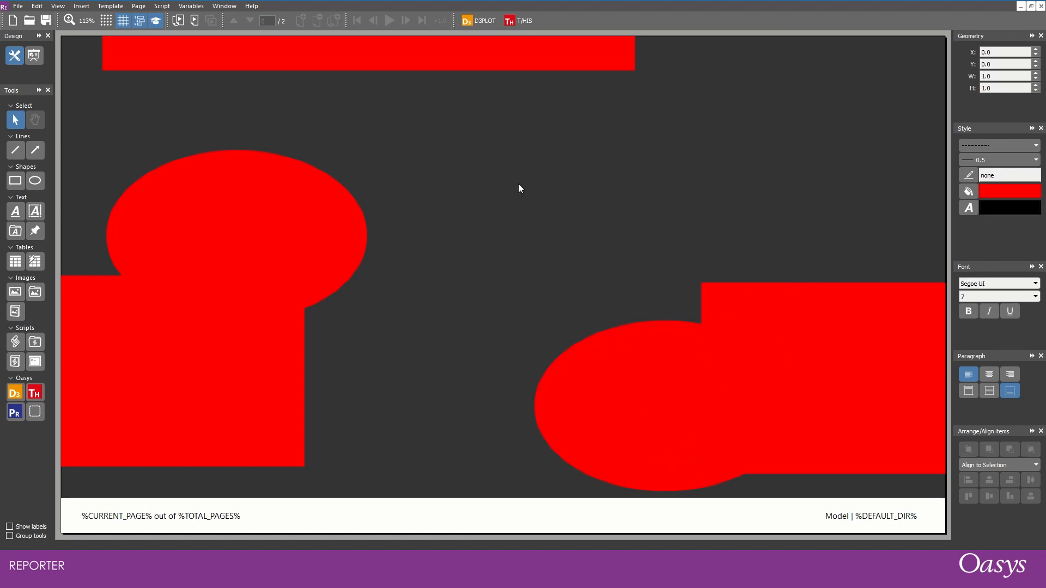
{"action": "left_click_drag", "start_coordinate": [808, 332], "coordinate": [815, 272]}
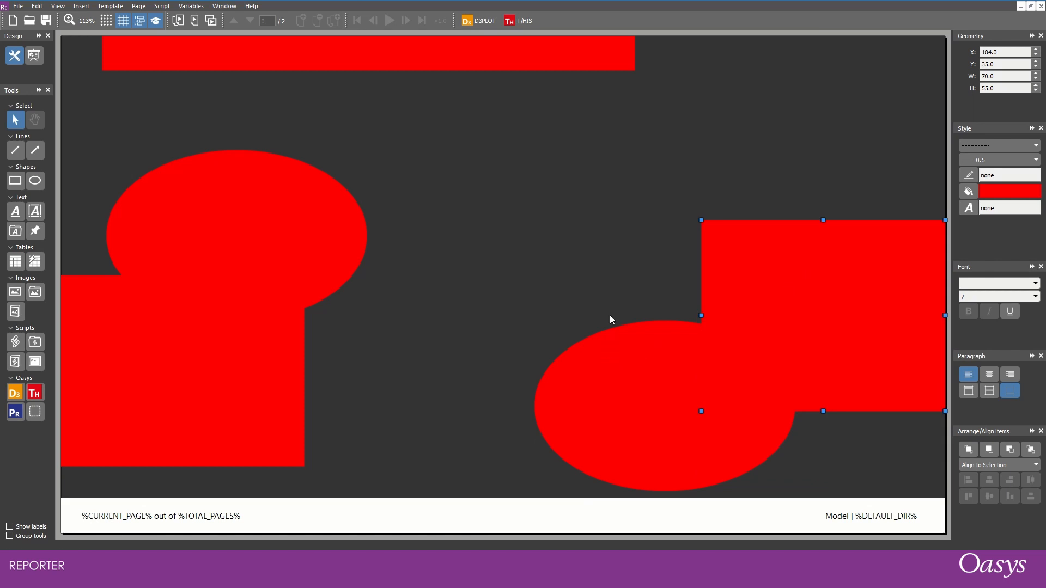
- Paste another copy of the ellipse, place it over the middle of the white footer bar, and send it to the back
{"action": "left_click", "coordinate": [619, 357]}
{"action": "key", "text": "ctrl+v"}
{"action": "left_click_drag", "start_coordinate": [692, 441], "coordinate": [454, 544]}
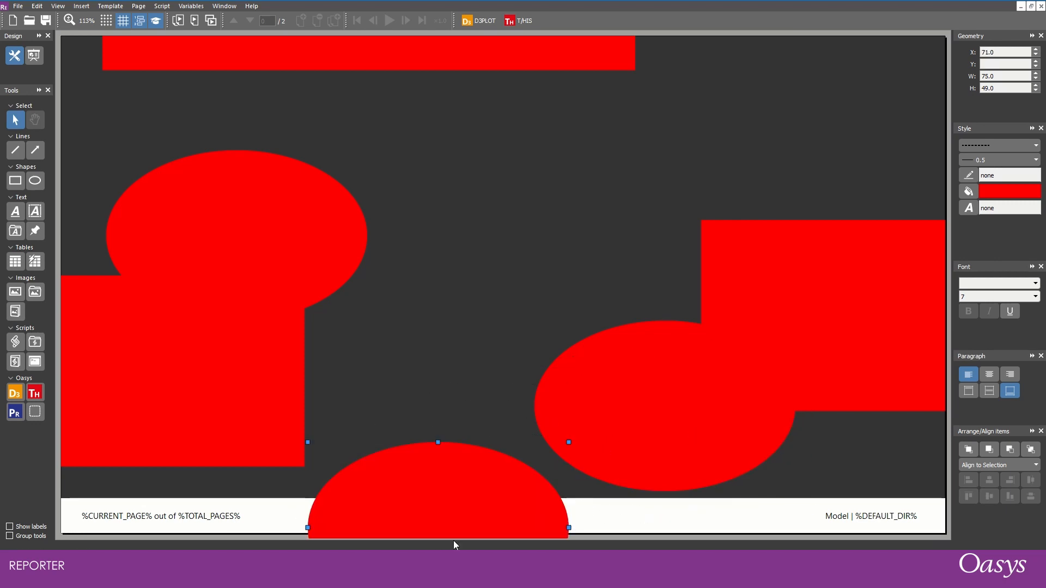
{"action": "right_click", "coordinate": [422, 486]}
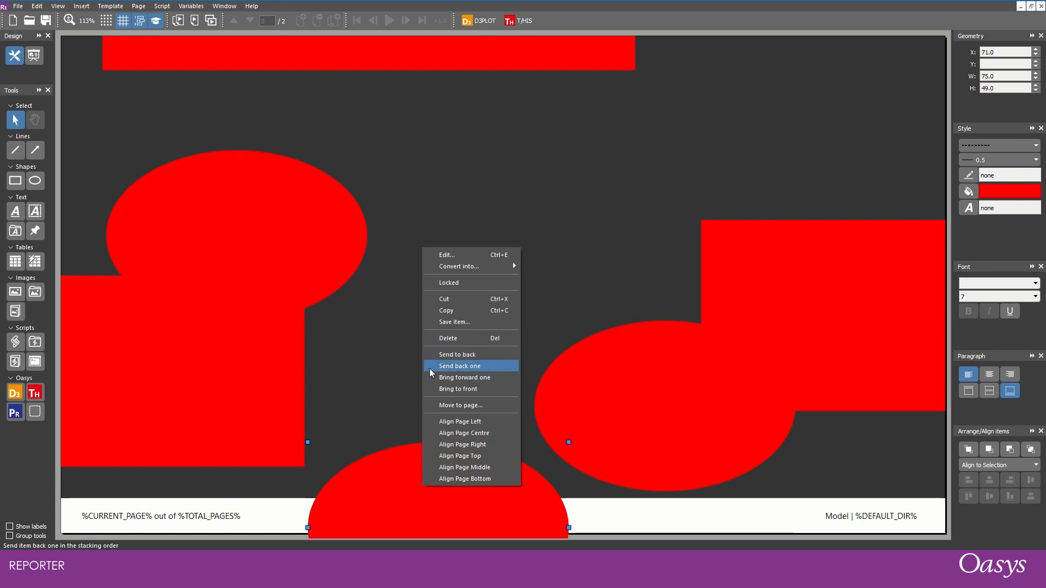
{"action": "left_click", "coordinate": [453, 354]}
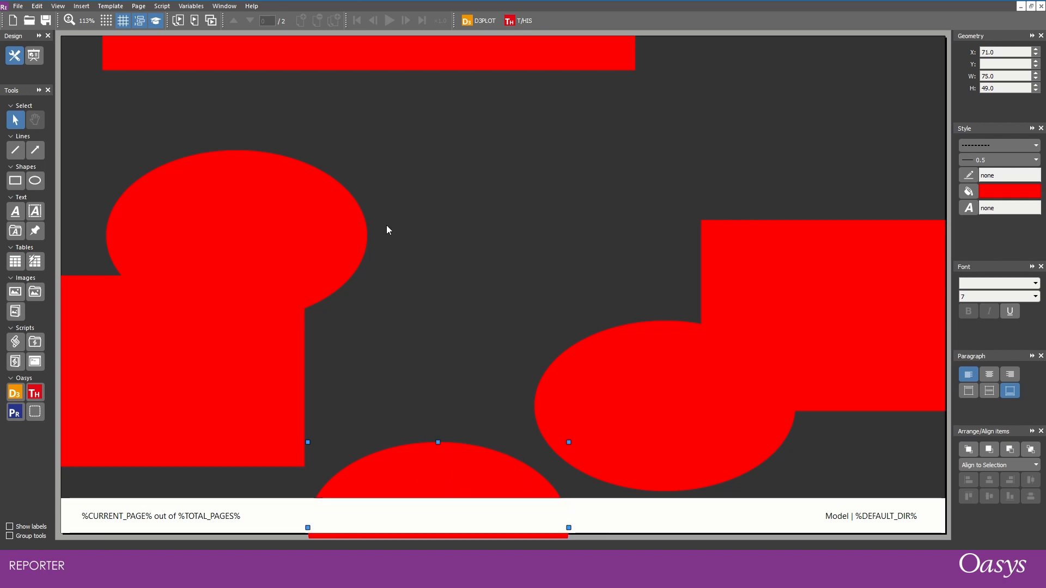
- Examine the stacking order of the page master's objects without changing it
{"action": "left_click", "coordinate": [140, 7]}
{"action": "left_click", "coordinate": [157, 114]}
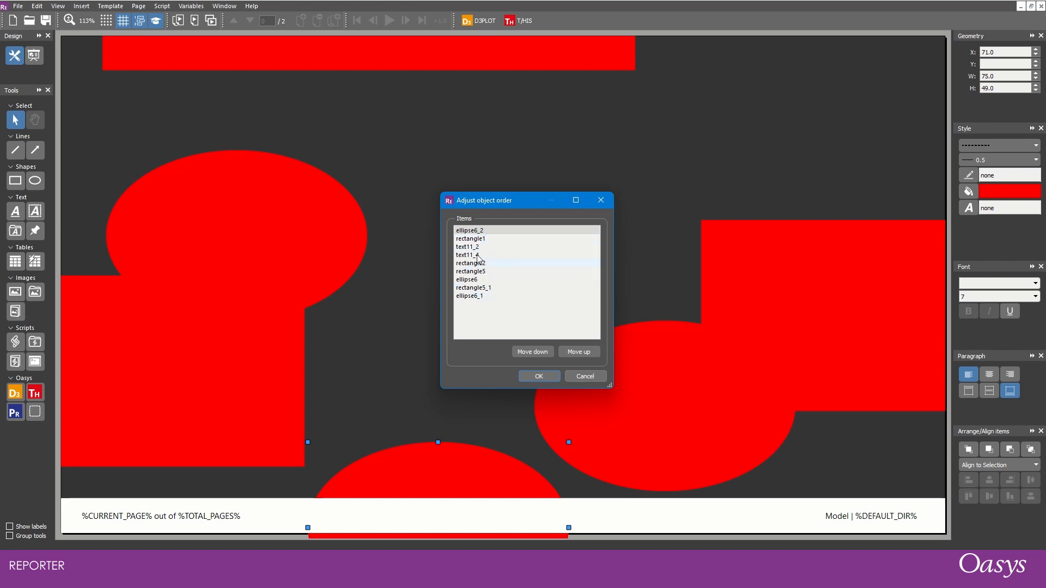
{"action": "left_click", "coordinate": [595, 202]}
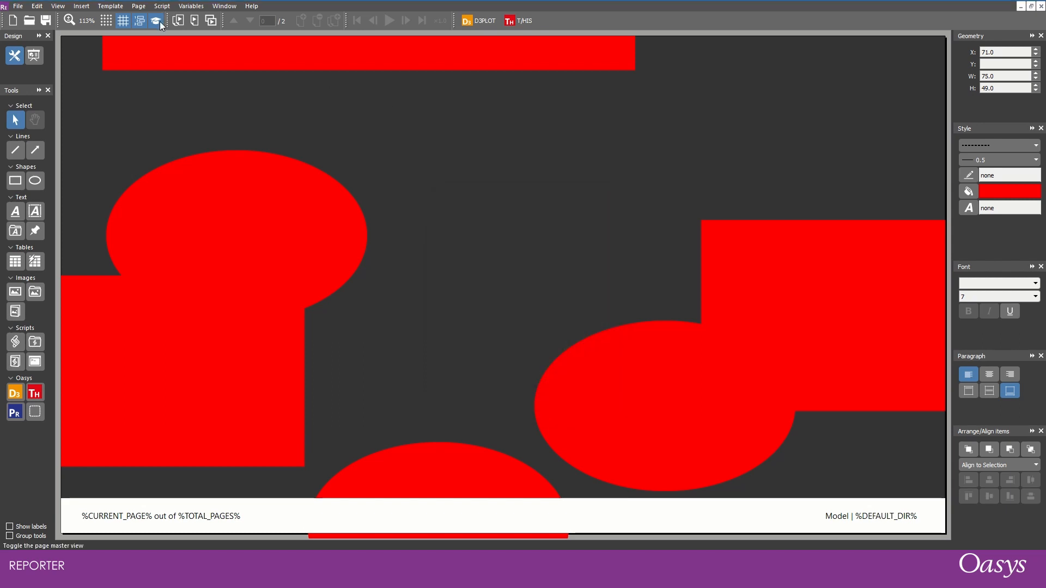
- Leave the page master view and examine the item order of page 1 without changing it
{"action": "left_click", "coordinate": [161, 24]}
{"action": "left_click", "coordinate": [138, 6]}
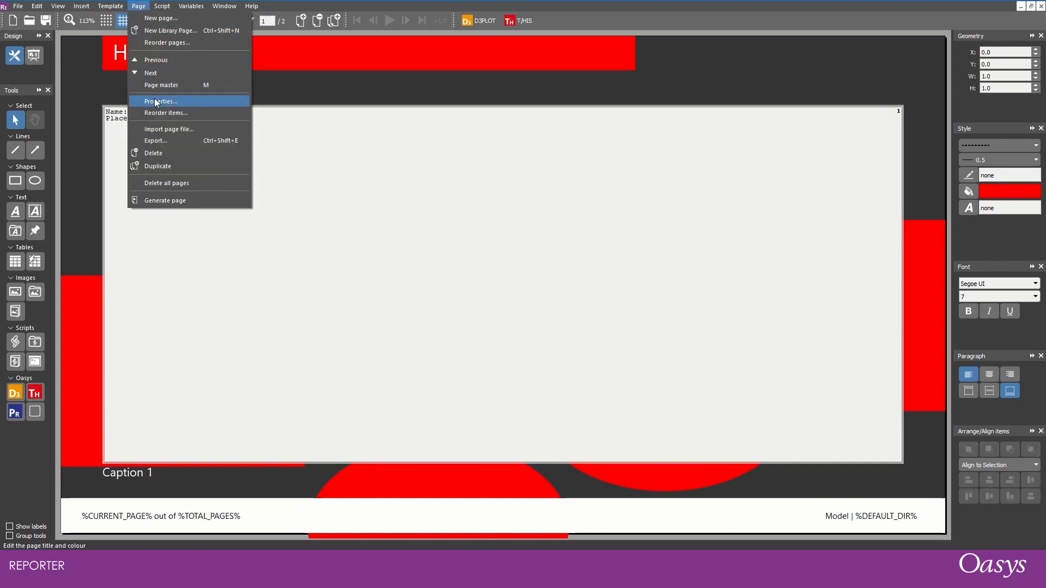
{"action": "left_click", "coordinate": [163, 112]}
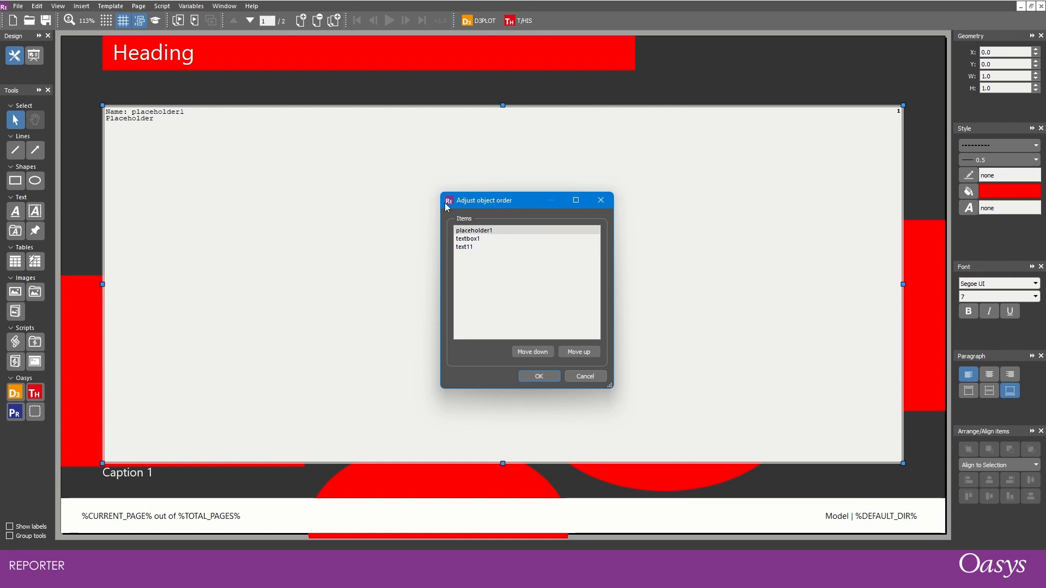
{"action": "key", "text": "Return"}
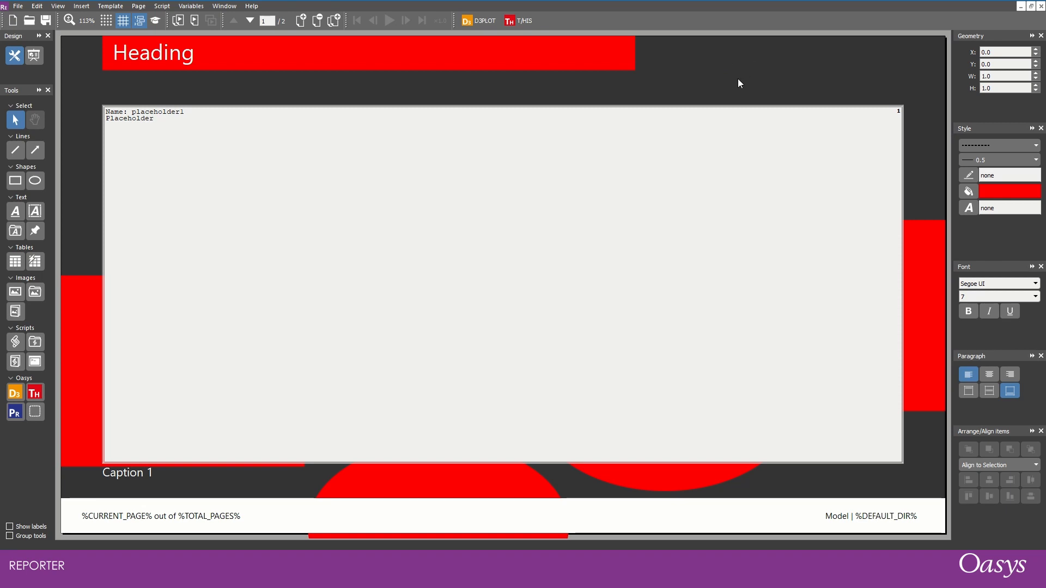
- Change page 1's background colour to blue, #2878d8, in its page properties
{"action": "left_click", "coordinate": [138, 6]}
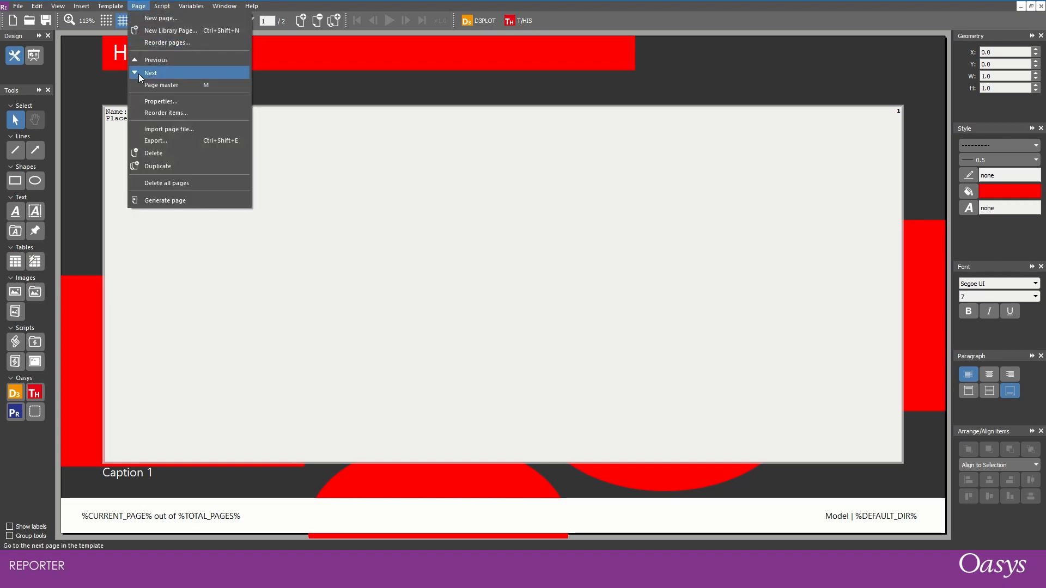
{"action": "left_click", "coordinate": [146, 108]}
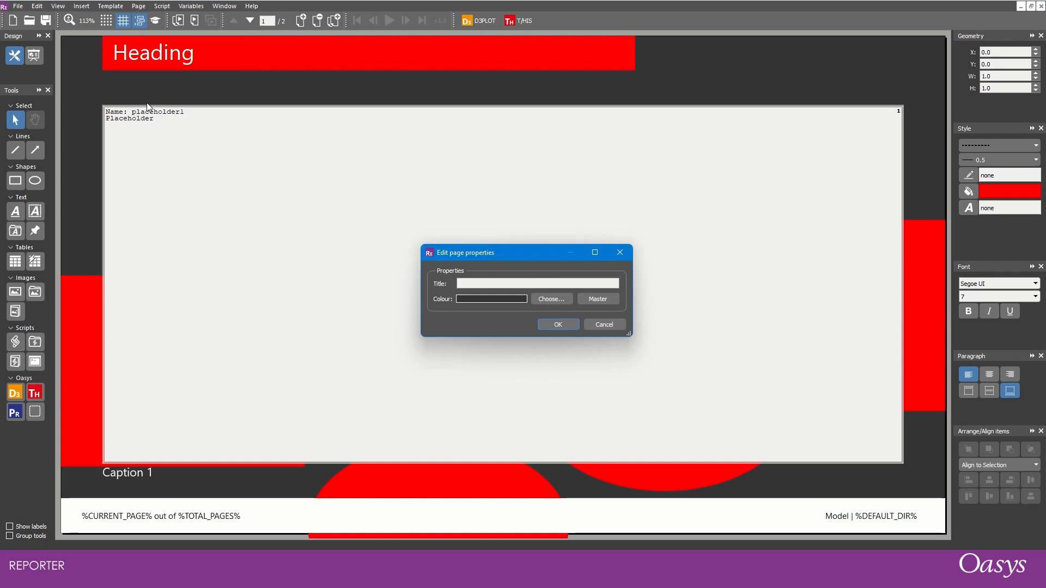
{"action": "left_click", "coordinate": [553, 299]}
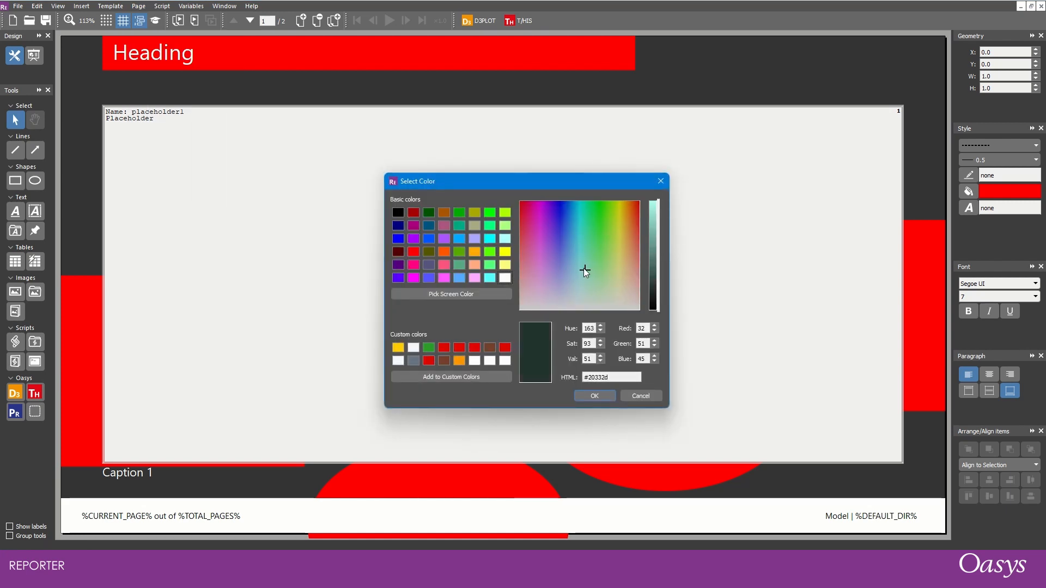
{"action": "left_click", "coordinate": [568, 221]}
{"action": "left_click", "coordinate": [654, 222]}
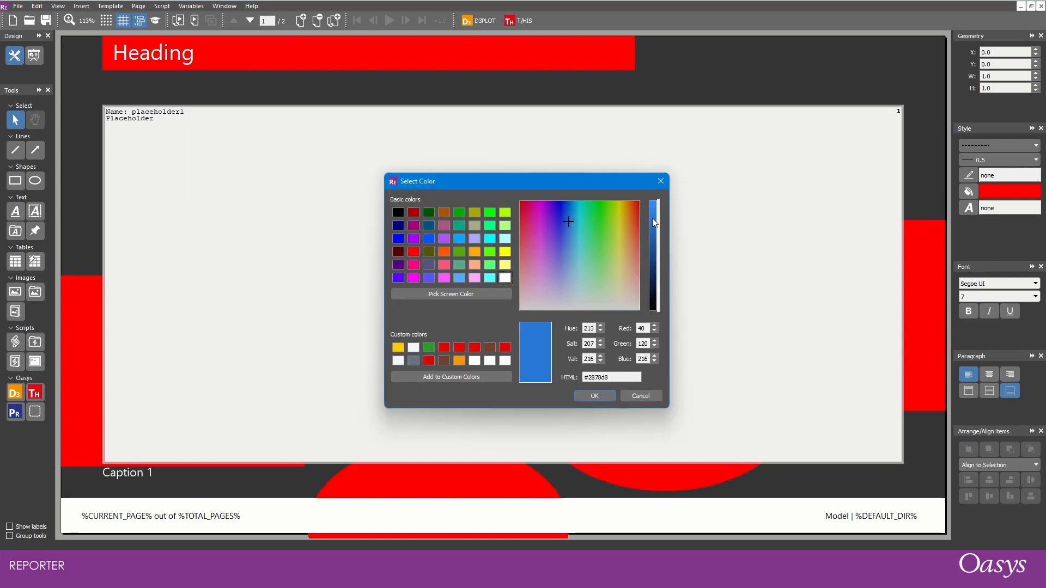
{"action": "left_click", "coordinate": [582, 394]}
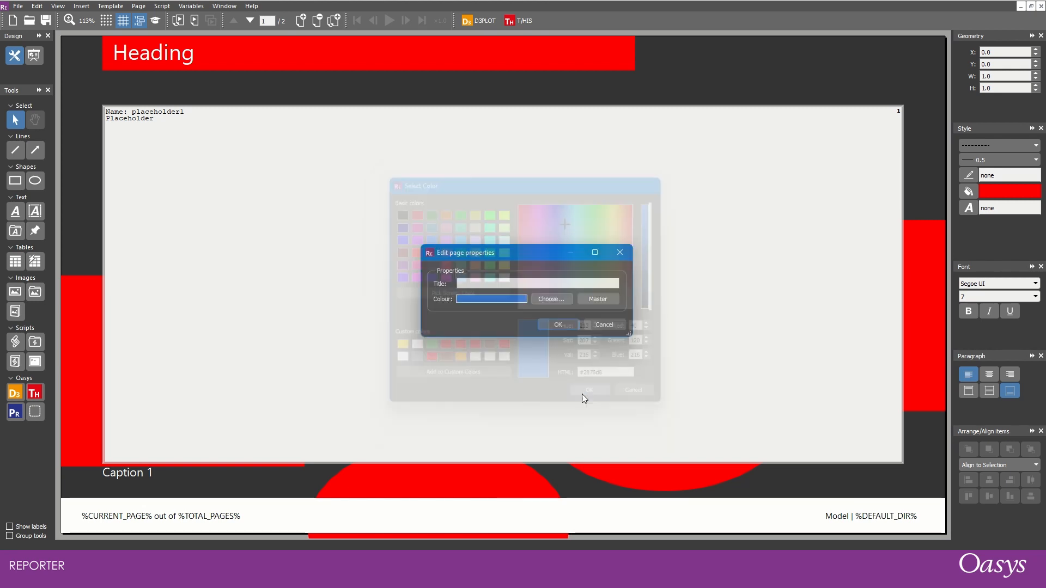
{"action": "left_click", "coordinate": [556, 324]}
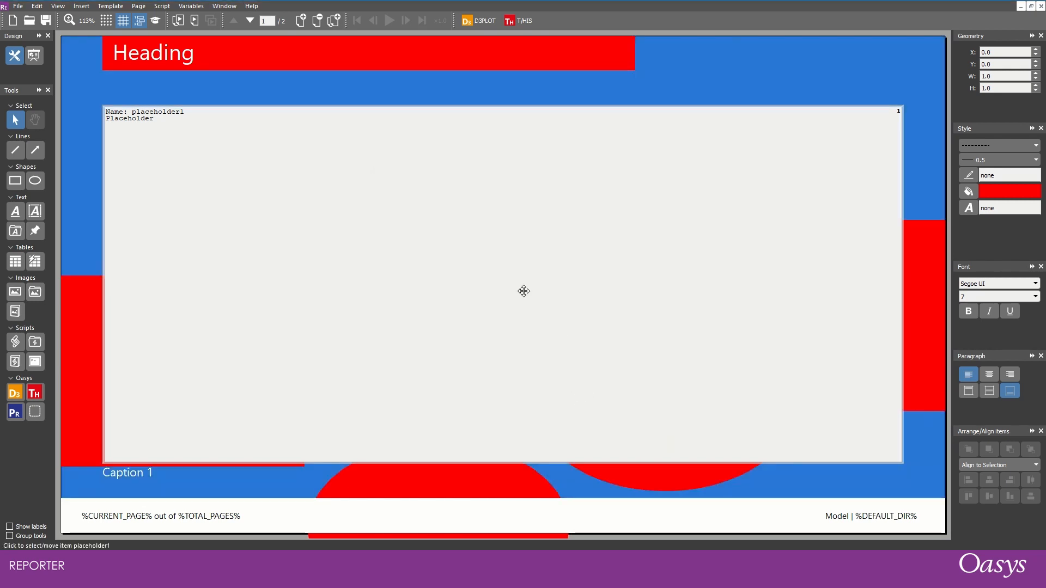
- Compare the page master's background colour with the background of page 1
{"action": "left_click", "coordinate": [155, 21]}
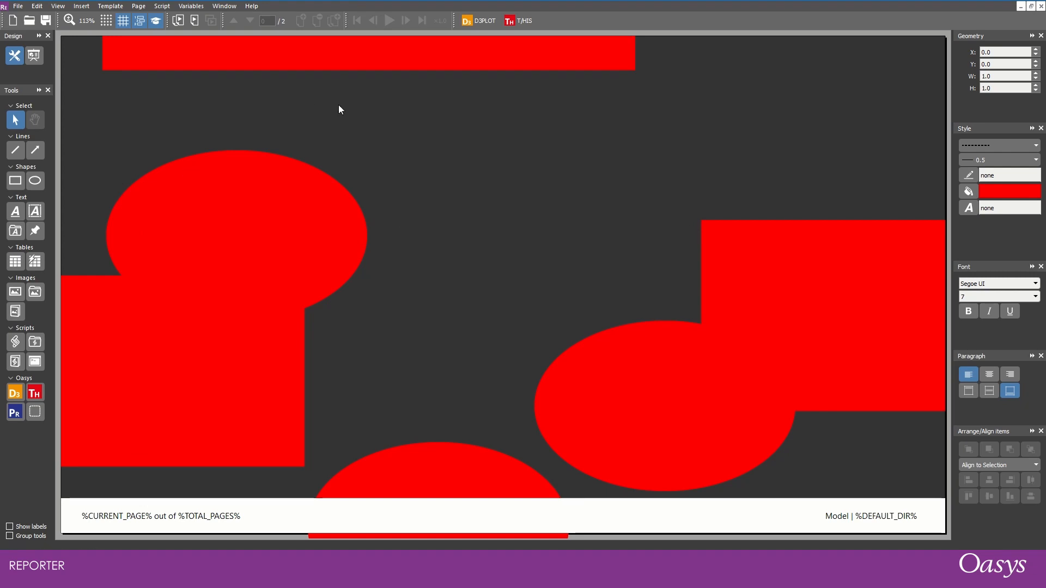
{"action": "left_click", "coordinate": [156, 22]}
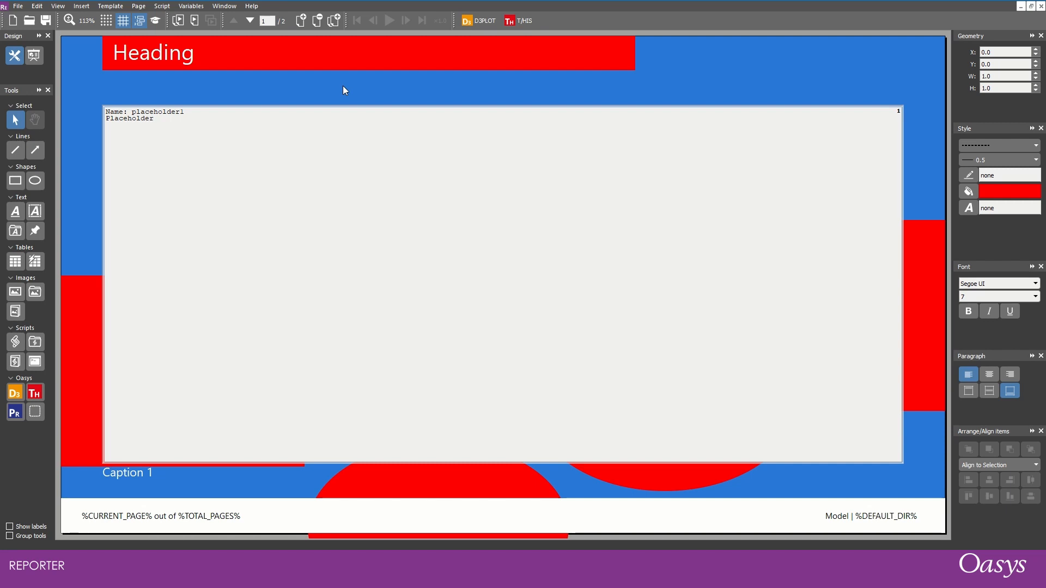
- Delete page 2 and put a duplicate of page 1 in its place
{"action": "left_click", "coordinate": [250, 21]}
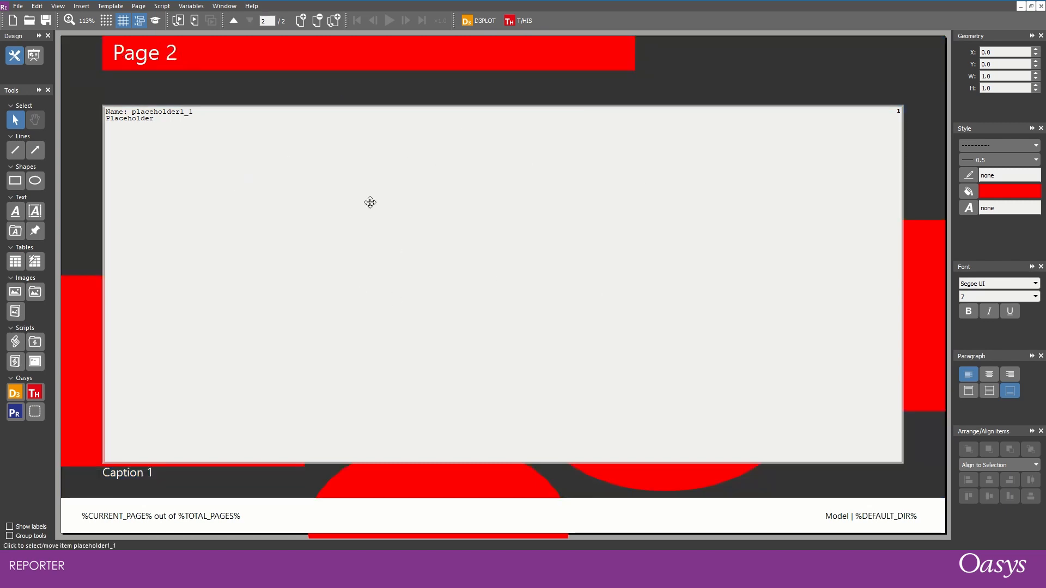
{"action": "left_click", "coordinate": [316, 22]}
{"action": "left_click", "coordinate": [537, 289]}
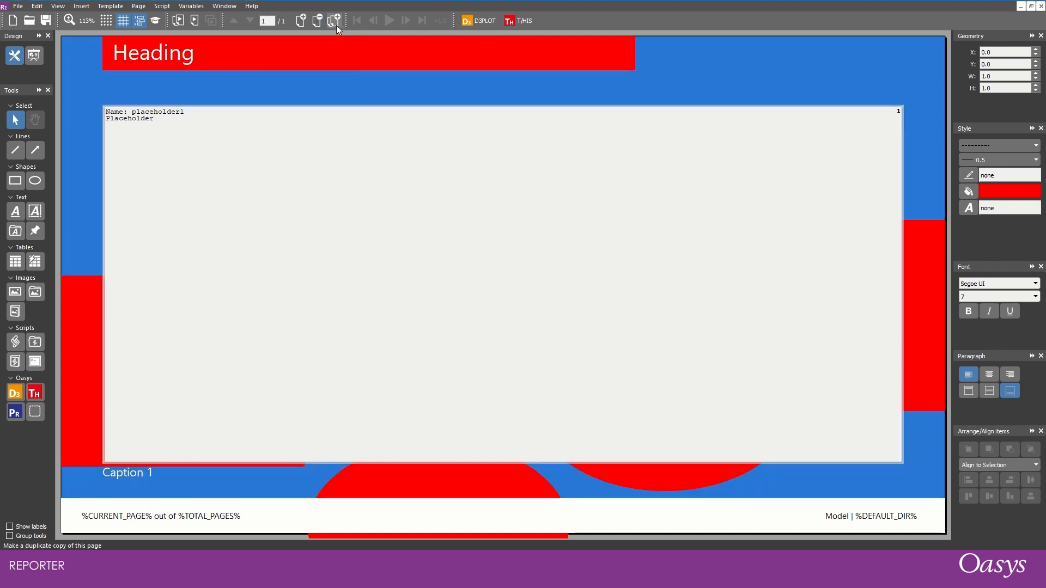
- Set the duplicated page's heading to "Page %CURRENT_PAGE%" using the page number variable, and preview the page in presentation view
{"action": "double_click", "coordinate": [153, 58]}
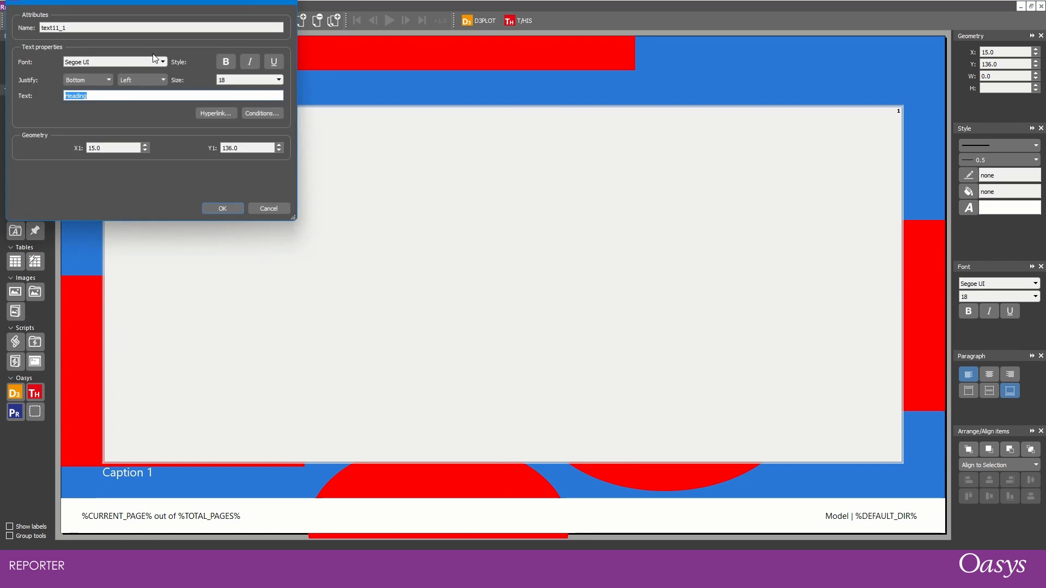
{"action": "type", "text": "Page %"}
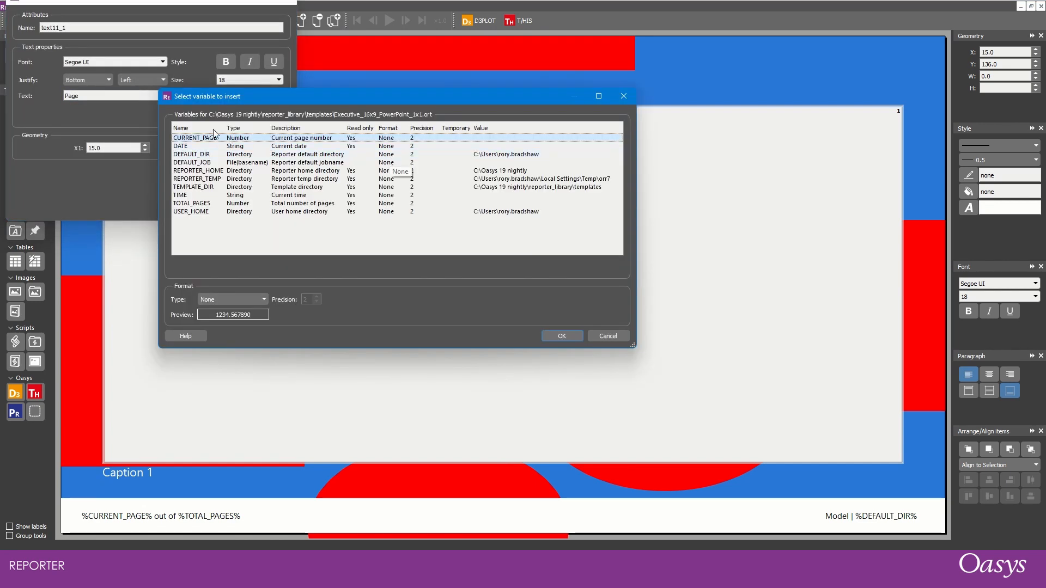
{"action": "double_click", "coordinate": [196, 138]}
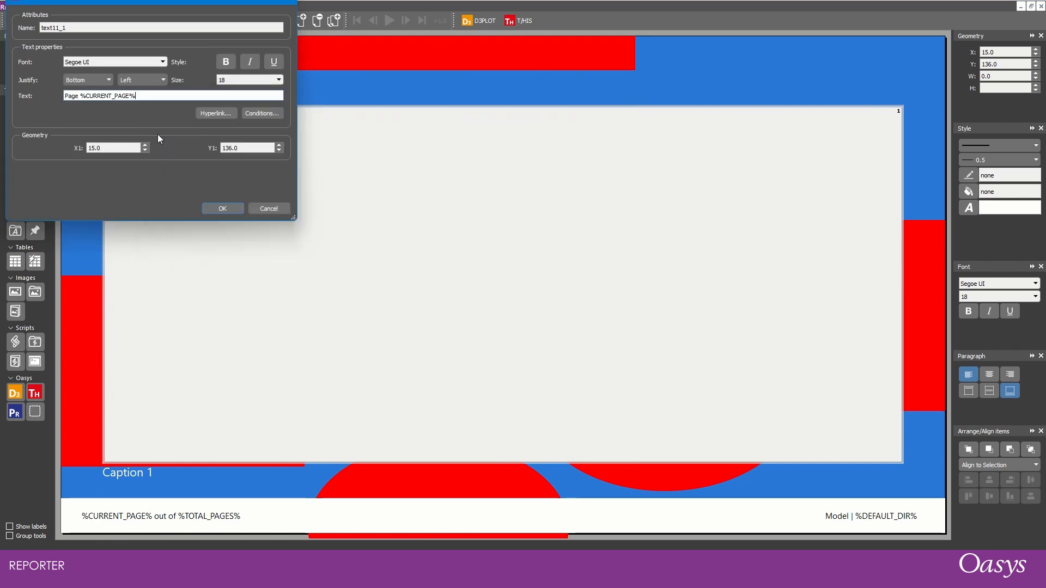
{"action": "left_click", "coordinate": [217, 203]}
{"action": "key", "text": "F5"}
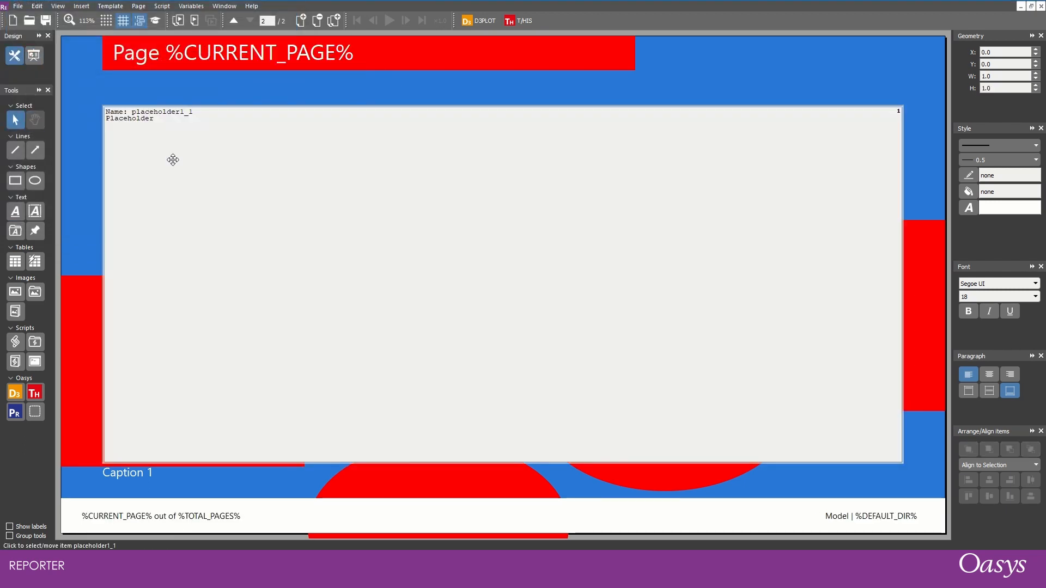
{"action": "key", "text": "Page_Up"}
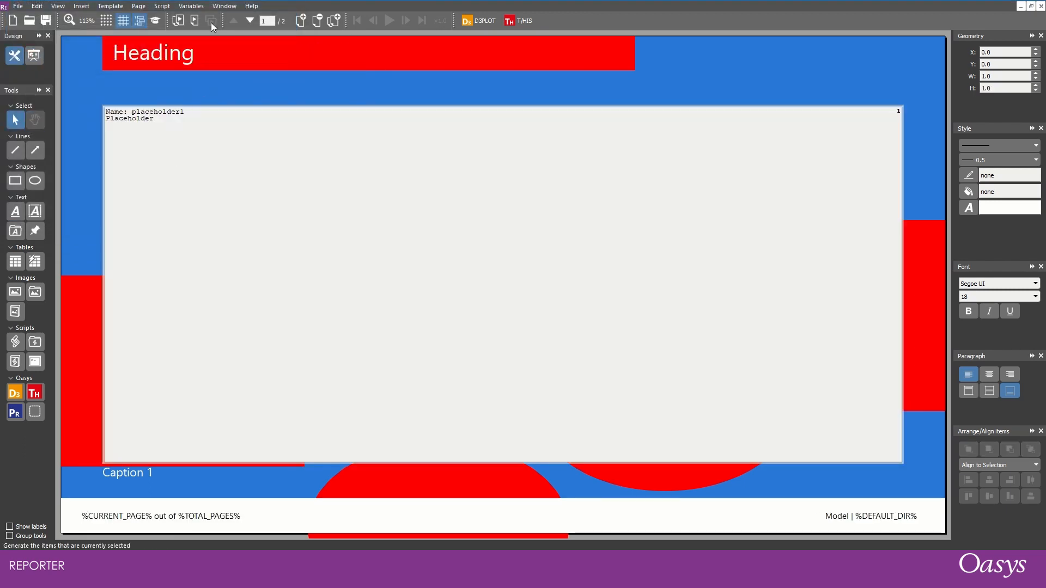
- On the page master, add a script item about 30 by 11 below the red banner, containing LogPrint('Master page generated!');
{"action": "left_click", "coordinate": [155, 22]}
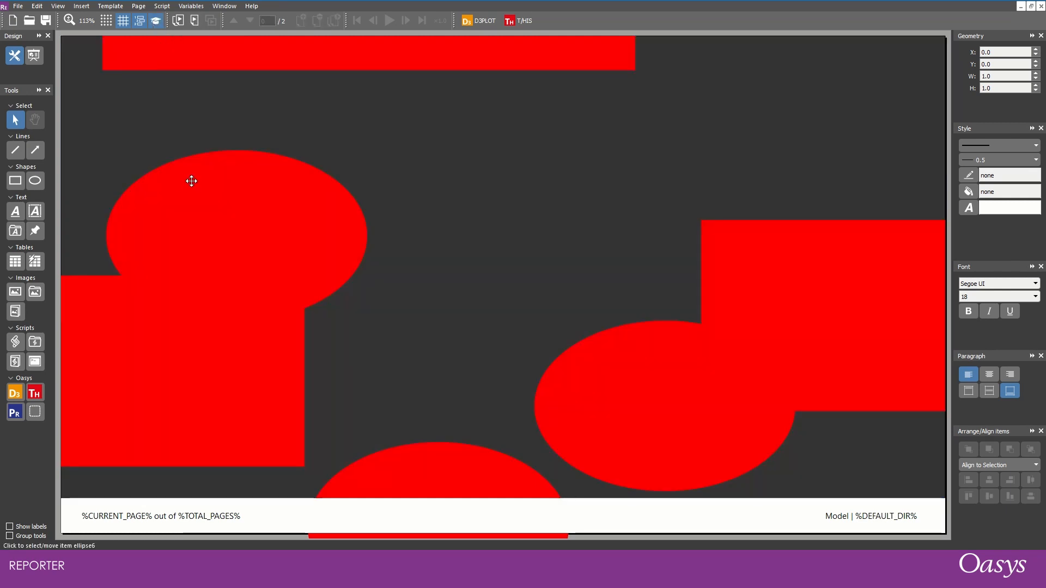
{"action": "left_click", "coordinate": [15, 342]}
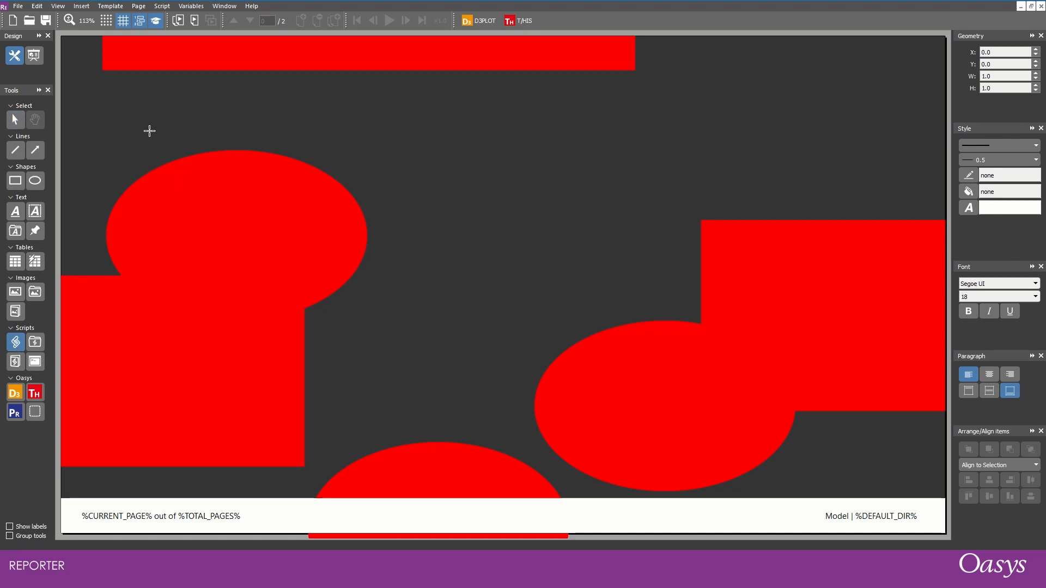
{"action": "left_click_drag", "start_coordinate": [128, 99], "coordinate": [234, 135]}
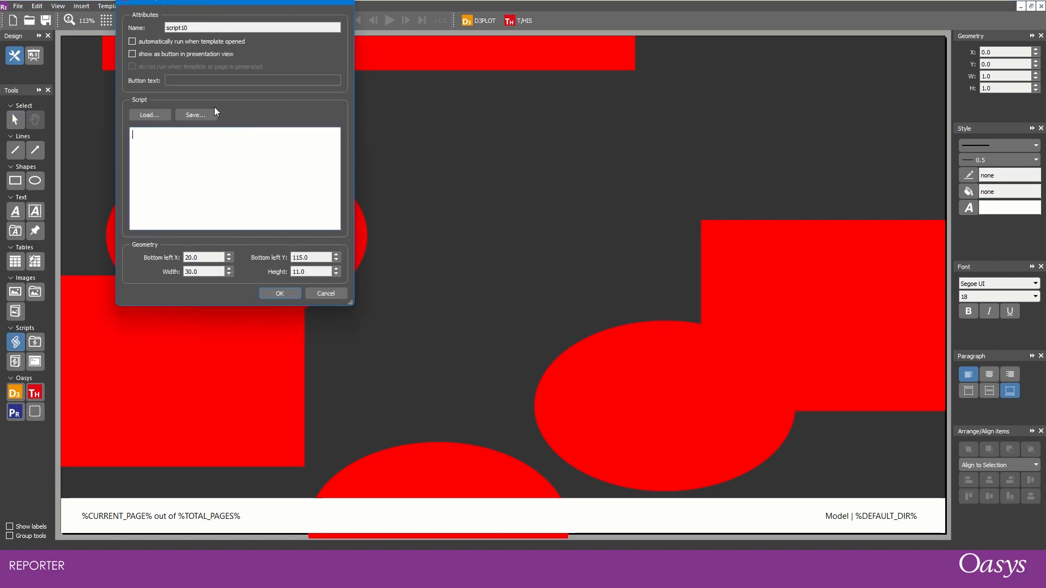
{"action": "type", "text": "LogPrint"}
{"action": "type", "text": "('Master page genera"}
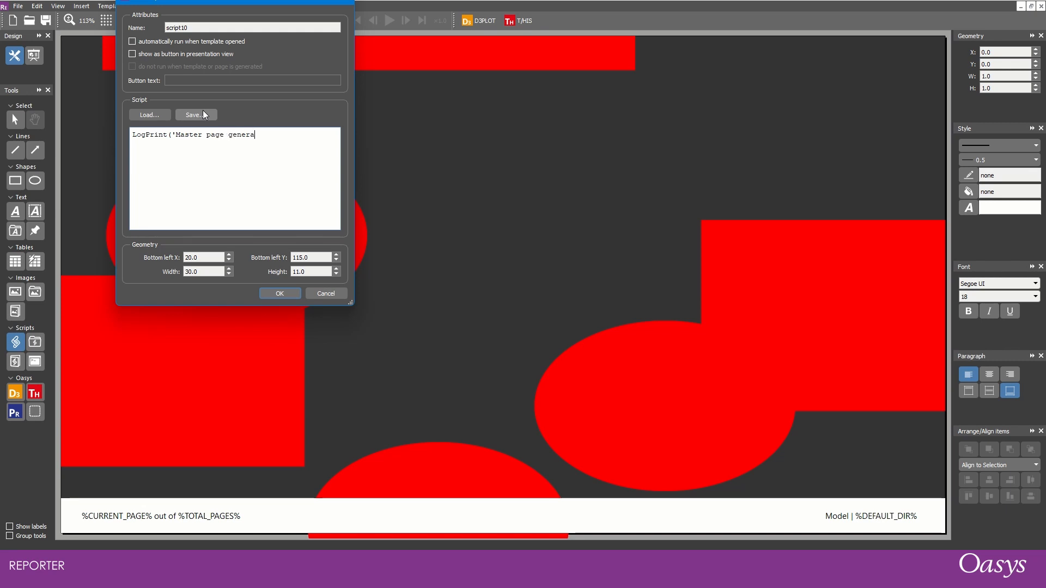
{"action": "type", "text": "ted!"}
{"action": "type", "text": ")"}
{"action": "left_click", "coordinate": [270, 292]}
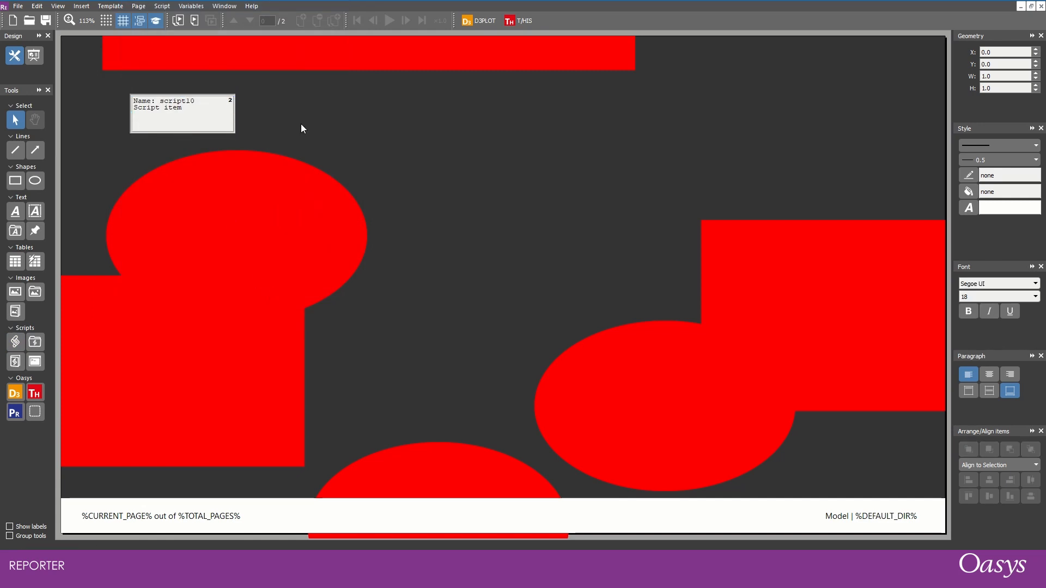
- Copy the page master's script item and paste it onto page 1
{"action": "left_click", "coordinate": [199, 110]}
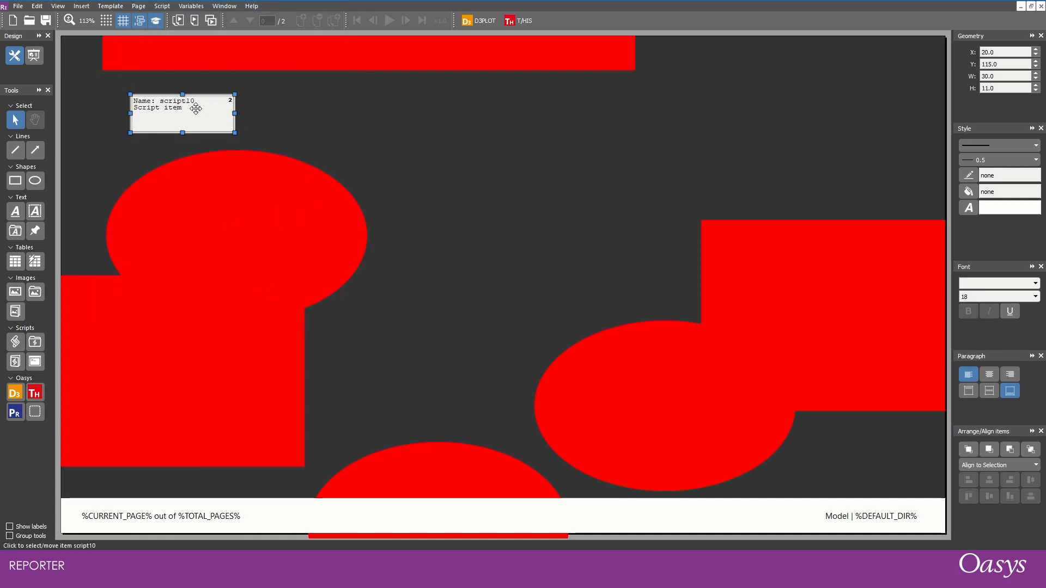
{"action": "left_click", "coordinate": [156, 21]}
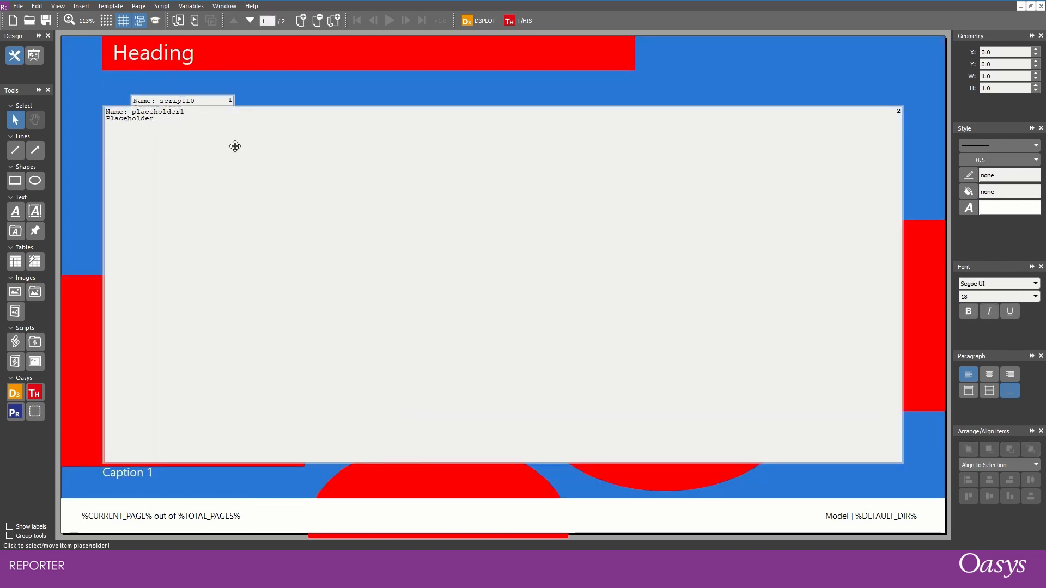
{"action": "key", "text": "ctrl+v"}
- Lower the top edge of page 1's placeholder to clear the script items, and move the pasted script item to X 55
{"action": "left_click", "coordinate": [387, 134]}
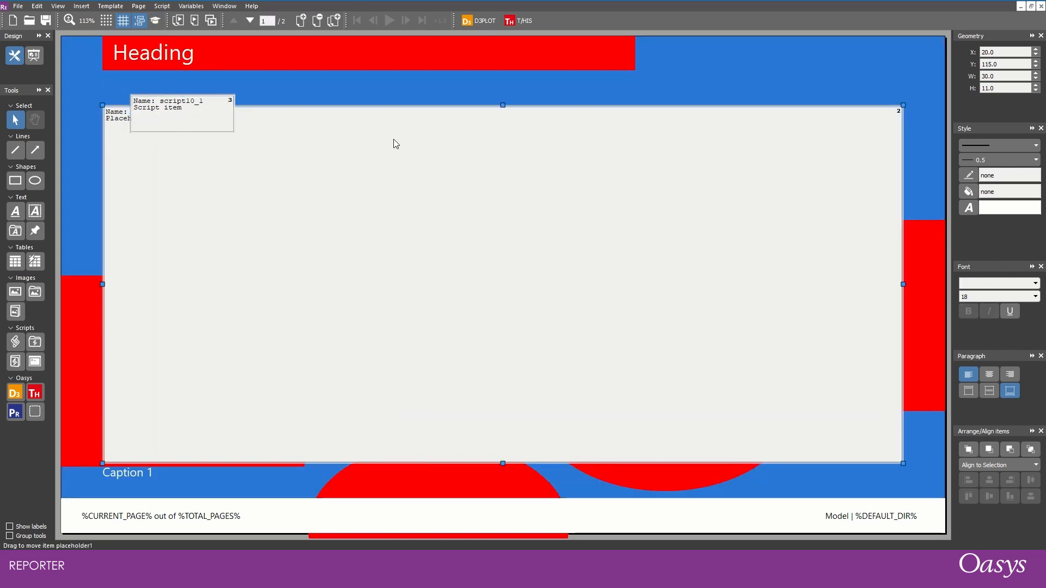
{"action": "left_click_drag", "start_coordinate": [503, 105], "coordinate": [503, 169]}
{"action": "left_click", "coordinate": [211, 116]}
{"action": "key", "text": "Right"}
{"action": "key", "text": "Right"}
{"action": "key", "text": "Right"}
{"action": "key", "text": "Right"}
{"action": "key", "text": "Right"}
{"action": "key", "text": "Right"}
{"action": "key", "text": "Right"}
{"action": "key", "text": "Right"}
{"action": "key", "text": "Right"}
{"action": "key", "text": "Right"}
{"action": "key", "text": "Right"}
{"action": "key", "text": "Right"}
{"action": "key", "text": "Right"}
{"action": "key", "text": "Right"}
{"action": "key", "text": "Right"}
{"action": "key", "text": "Right"}
{"action": "key", "text": "Right"}
{"action": "key", "text": "Right"}
{"action": "key", "text": "Right"}
{"action": "key", "text": "Right"}
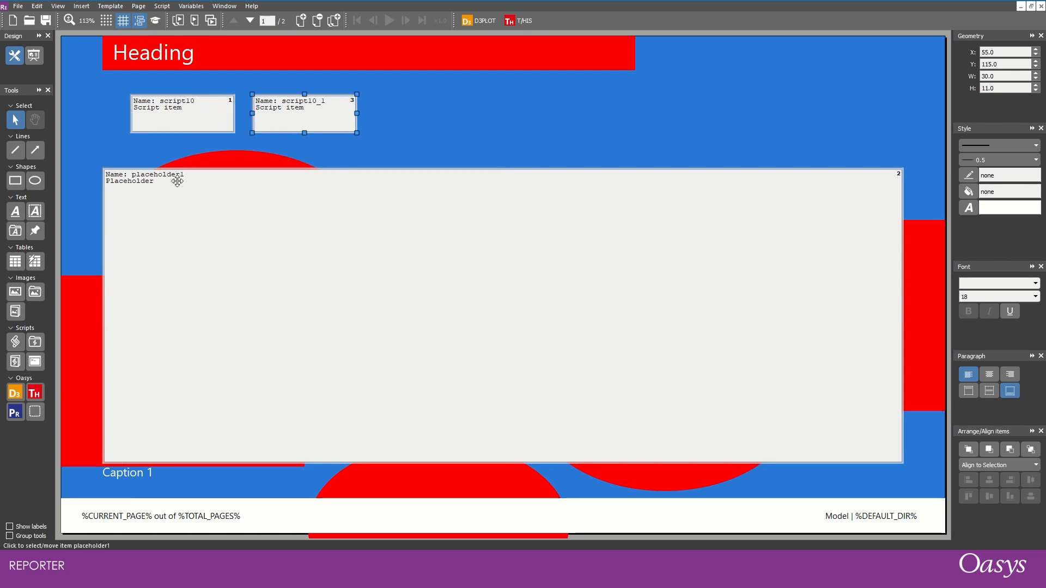
{"action": "key", "text": "Escape"}
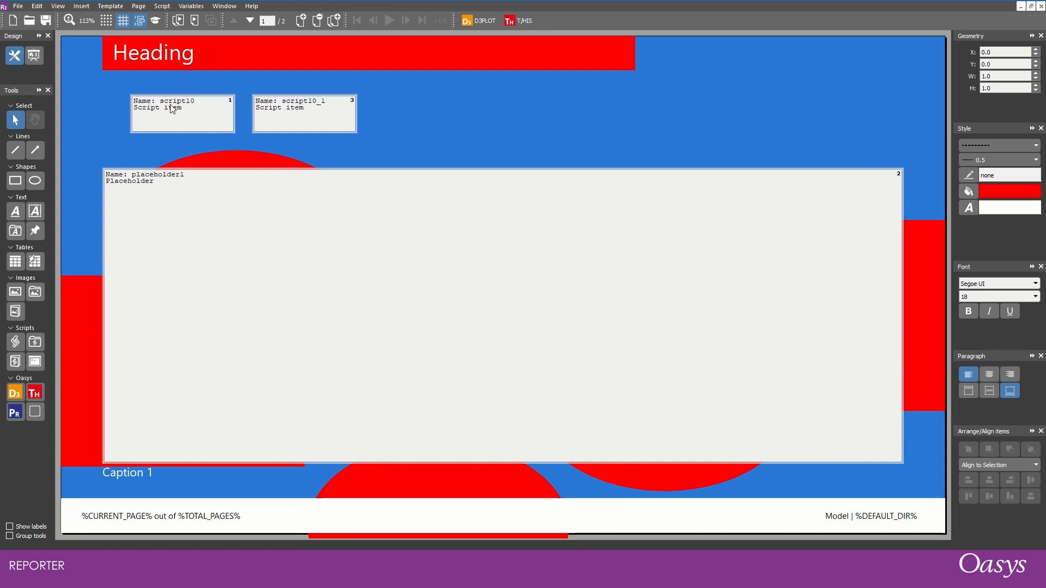
- In the pasted script item on page 1, replace "Master" with "Main" in the LogPrint message
{"action": "left_click", "coordinate": [289, 114]}
{"action": "double_click", "coordinate": [289, 114]}
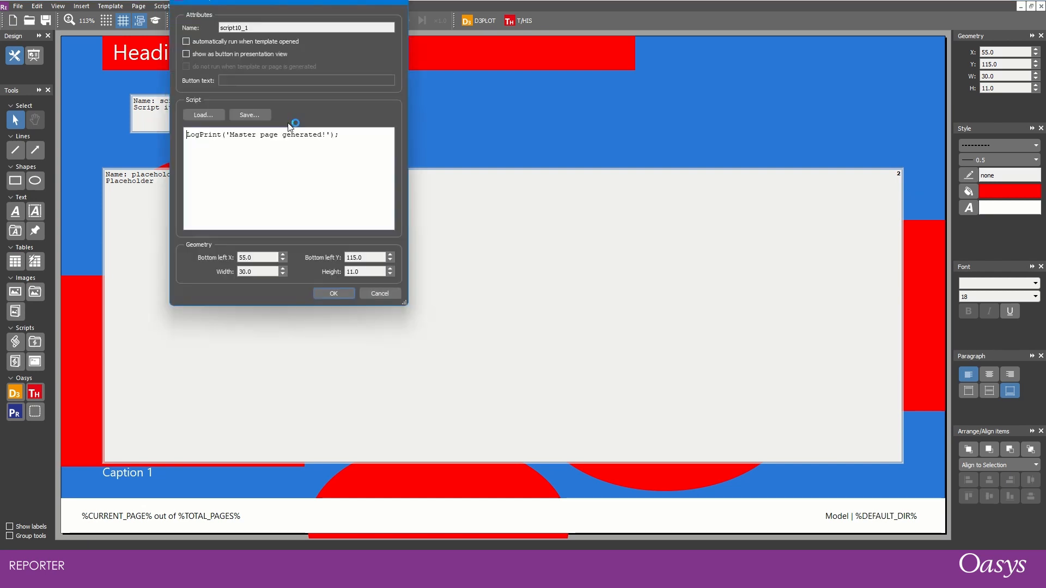
{"action": "double_click", "coordinate": [240, 134]}
{"action": "type", "text": "Main"}
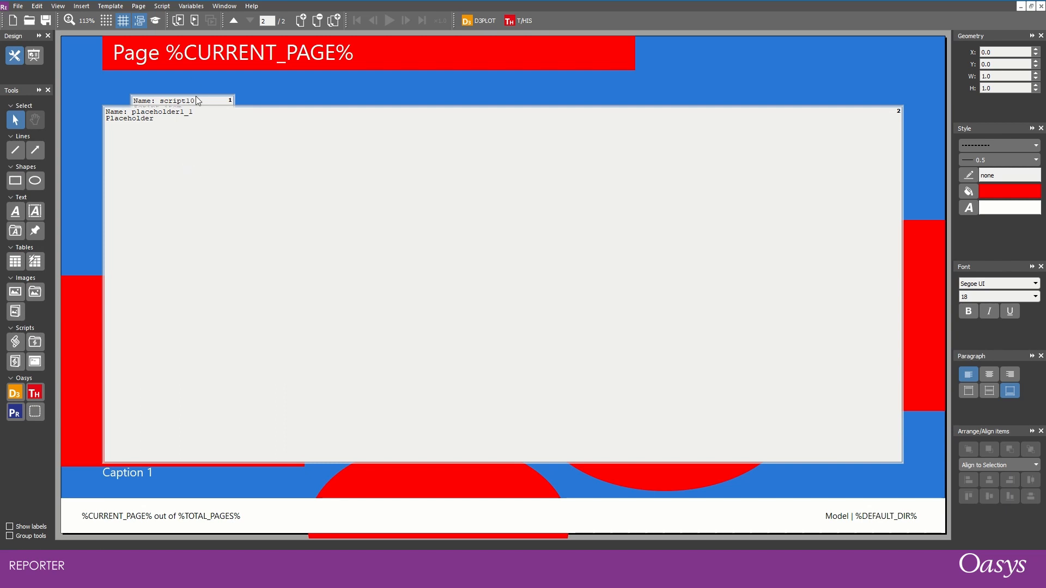
- Shorten page 2's placeholder to a height of 91 and copy page 1's edited script item onto page 2 at X 55, Y 115
{"action": "left_click", "coordinate": [286, 143]}
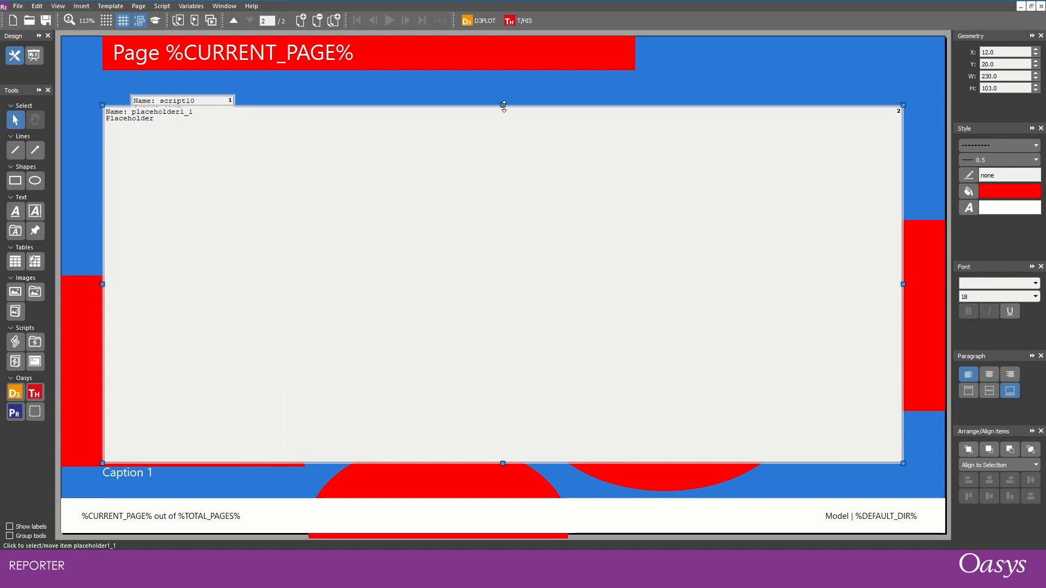
{"action": "left_click_drag", "start_coordinate": [502, 105], "coordinate": [500, 148]}
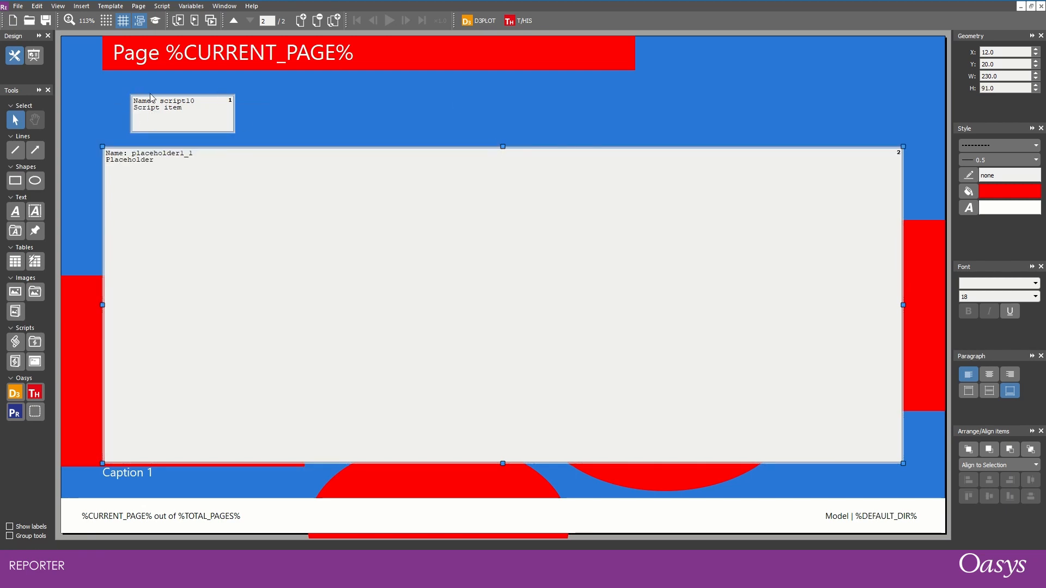
{"action": "key", "text": "Page_Up"}
{"action": "left_click", "coordinate": [256, 114]}
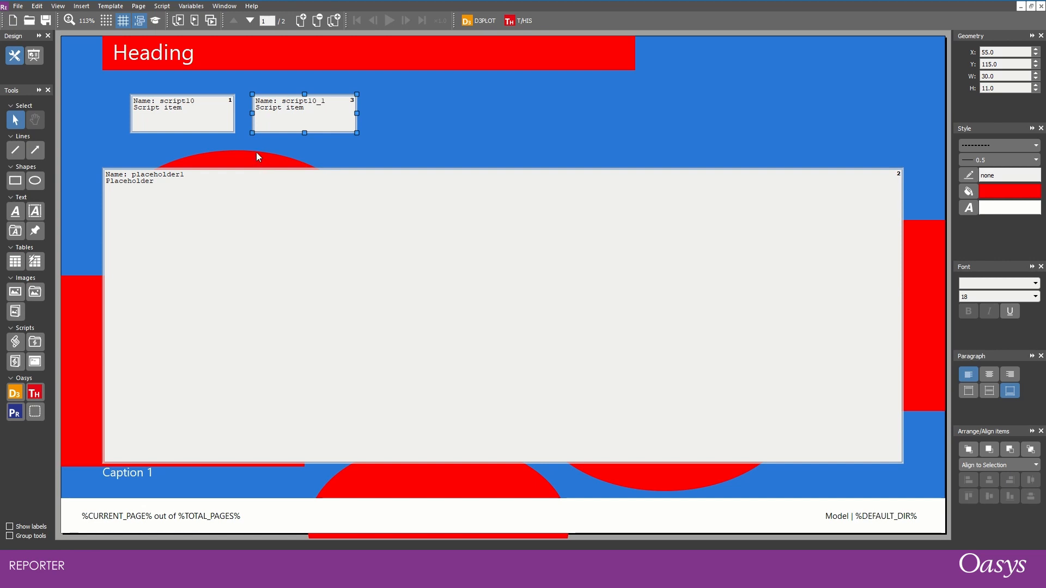
{"action": "key", "text": "Page_Down"}
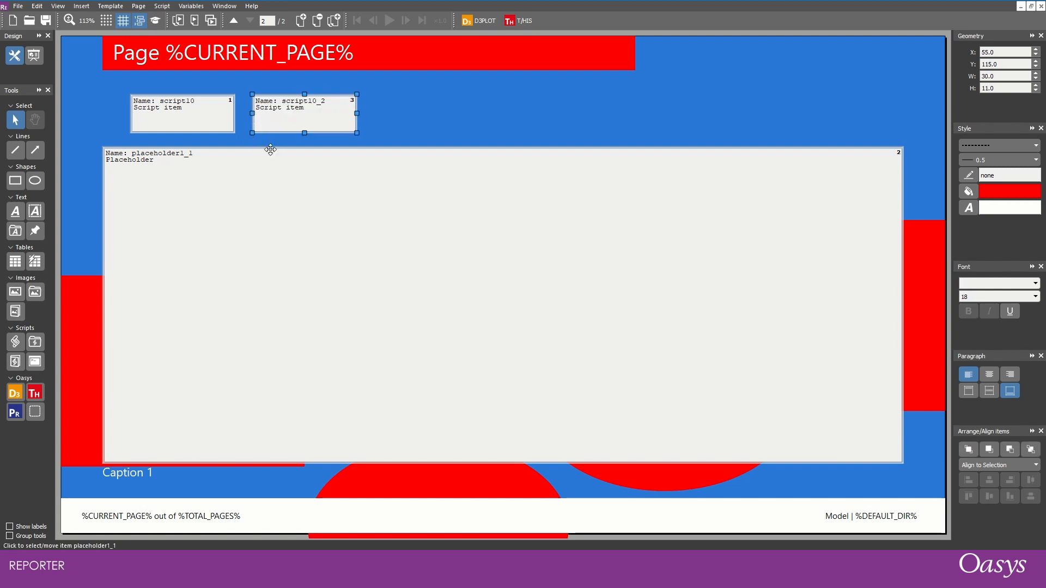
{"action": "key", "text": "Page_Up"}
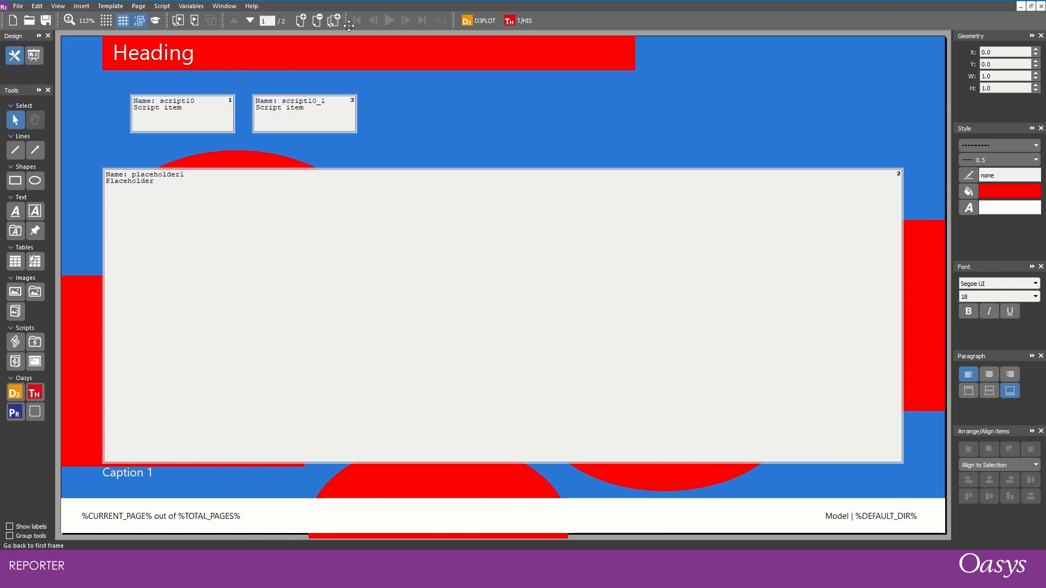
- Generate the whole report with a cleared logfile open, and review the logged order of master and page script items
{"action": "left_click", "coordinate": [251, 6]}
{"action": "left_click", "coordinate": [267, 18]}
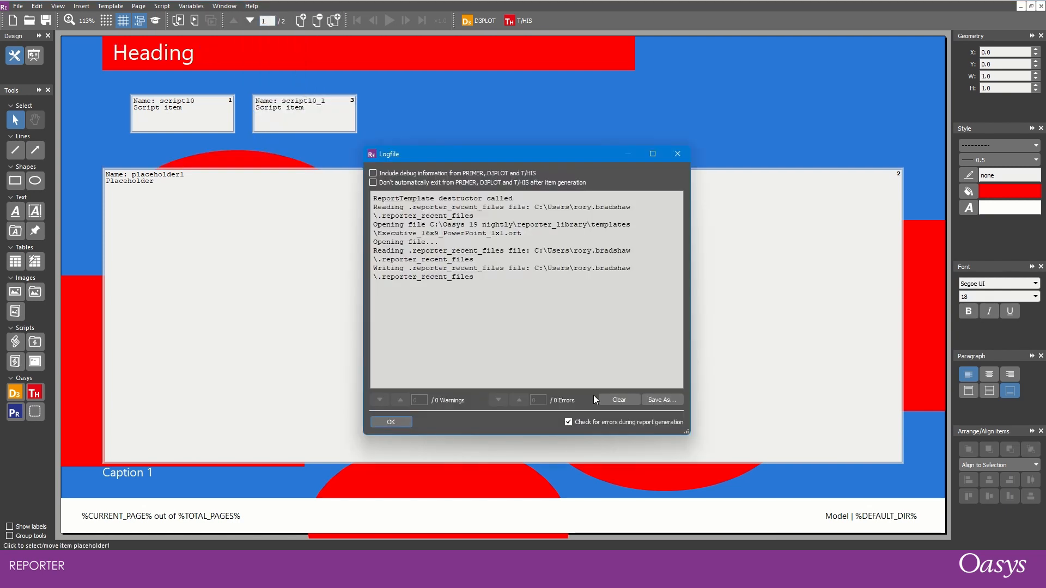
{"action": "left_click", "coordinate": [619, 400]}
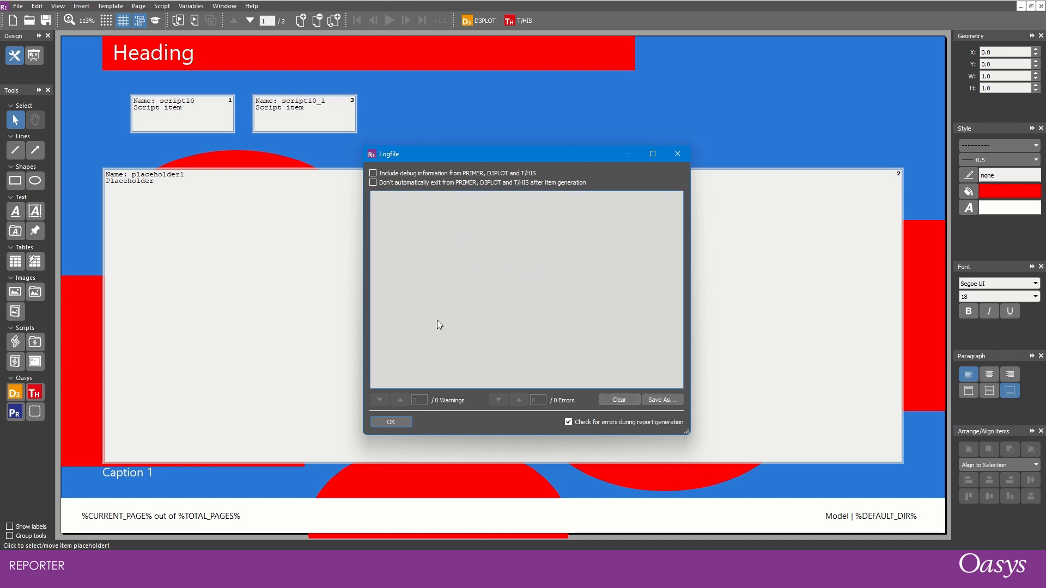
{"action": "left_click", "coordinate": [177, 22]}
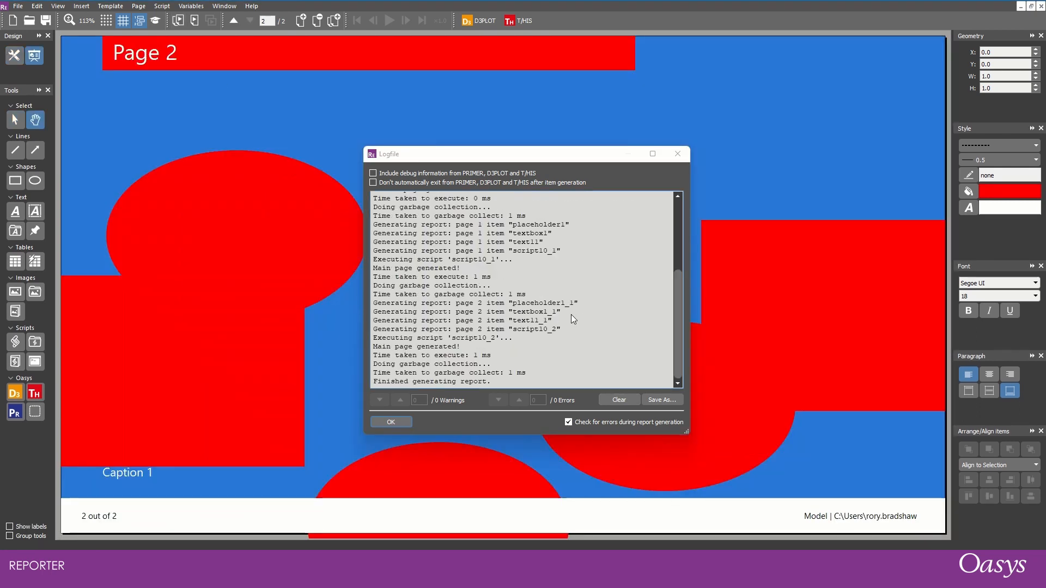
{"action": "scroll", "coordinate": [571, 312], "scroll_direction": "up", "scroll_amount": 5}
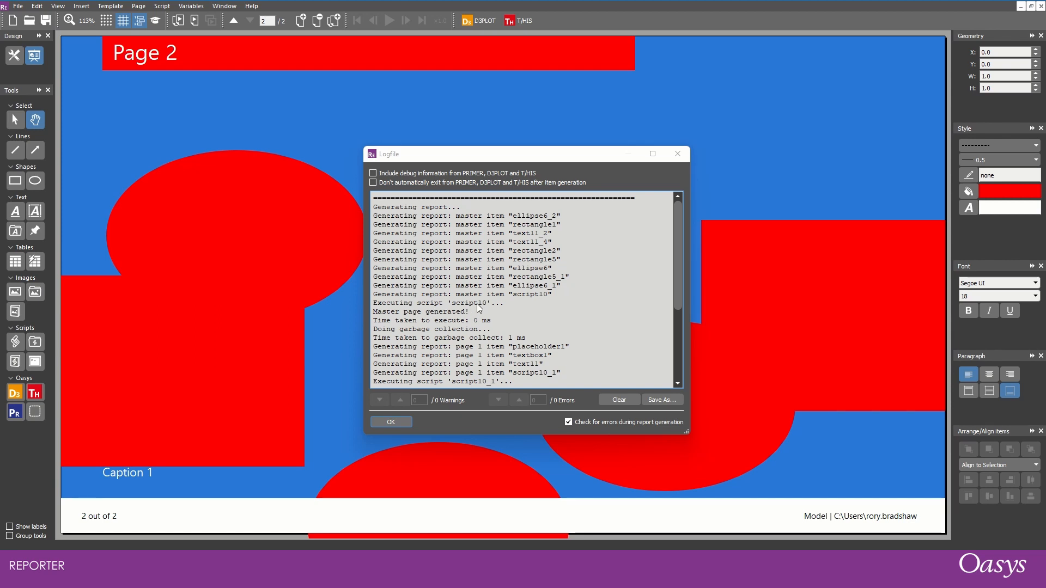
{"action": "scroll", "coordinate": [480, 251], "scroll_direction": "down", "scroll_amount": 4}
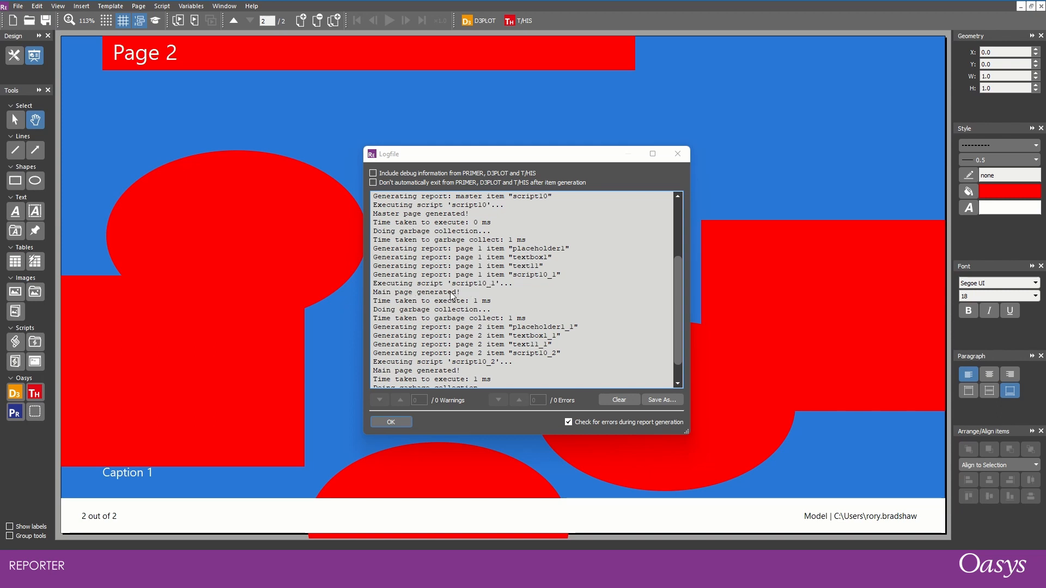
{"action": "scroll", "coordinate": [468, 286], "scroll_direction": "down", "scroll_amount": 1}
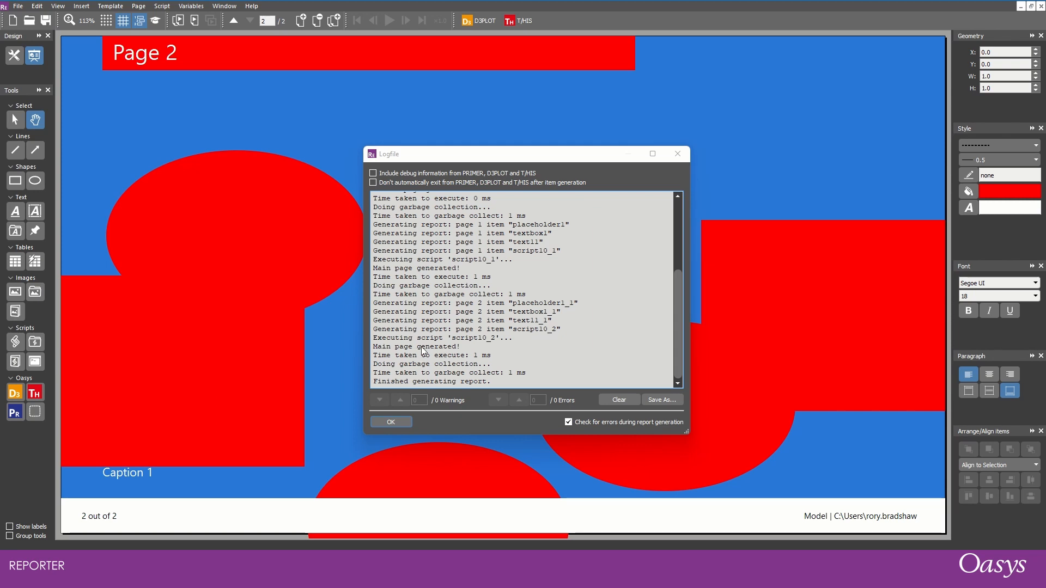
- Generate only page 2 with the logfile cleared to check its script entries, and clear and close the logfile
{"action": "left_click", "coordinate": [609, 400]}
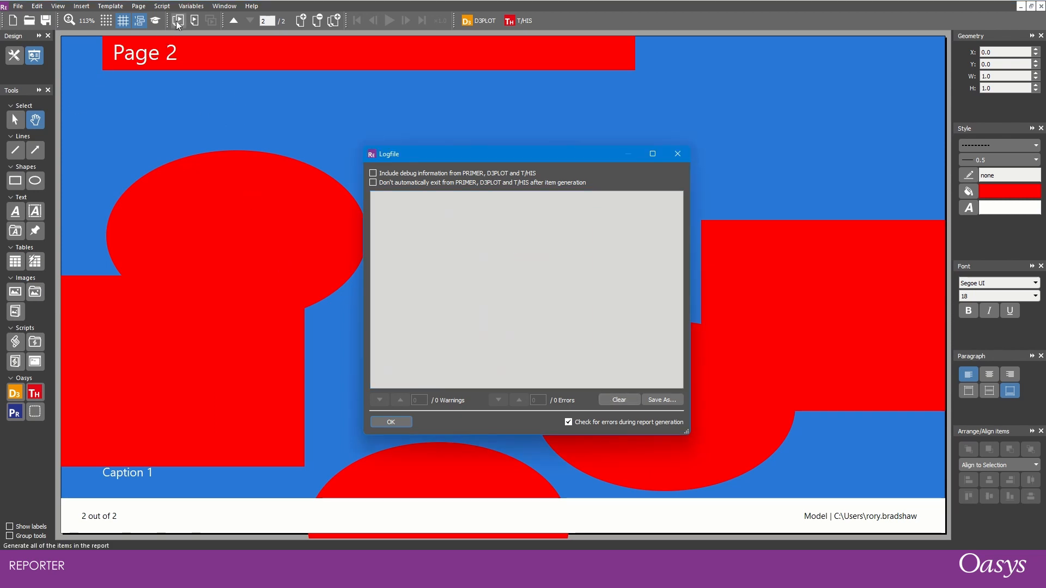
{"action": "left_click", "coordinate": [195, 22]}
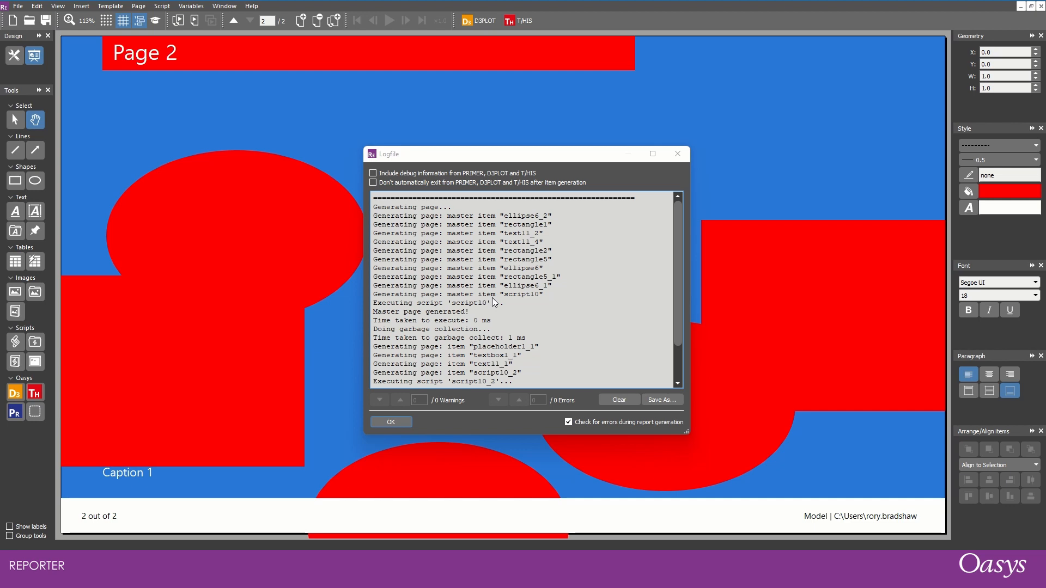
{"action": "left_click", "coordinate": [618, 399]}
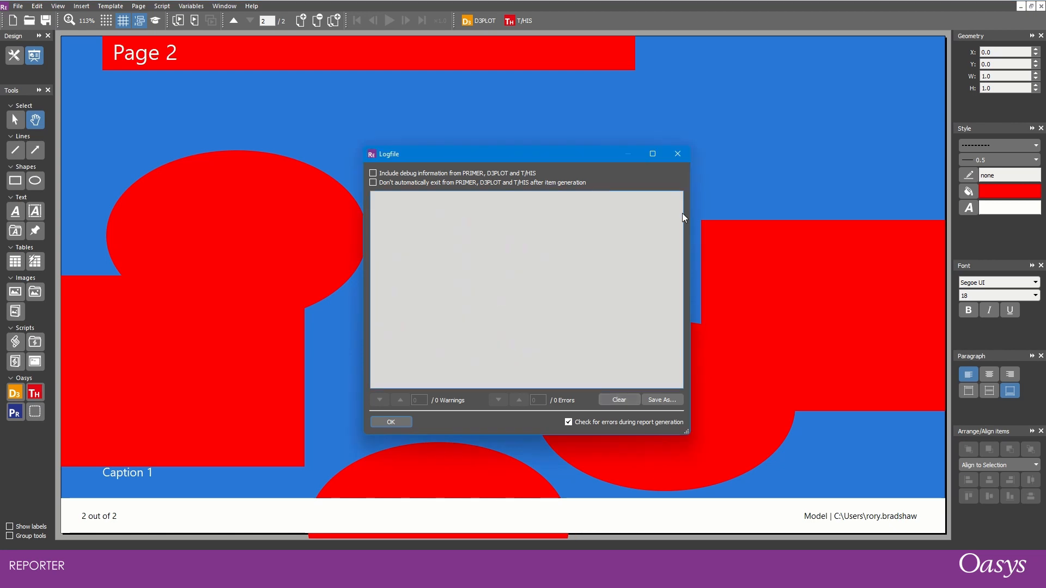
{"action": "left_click", "coordinate": [678, 154]}
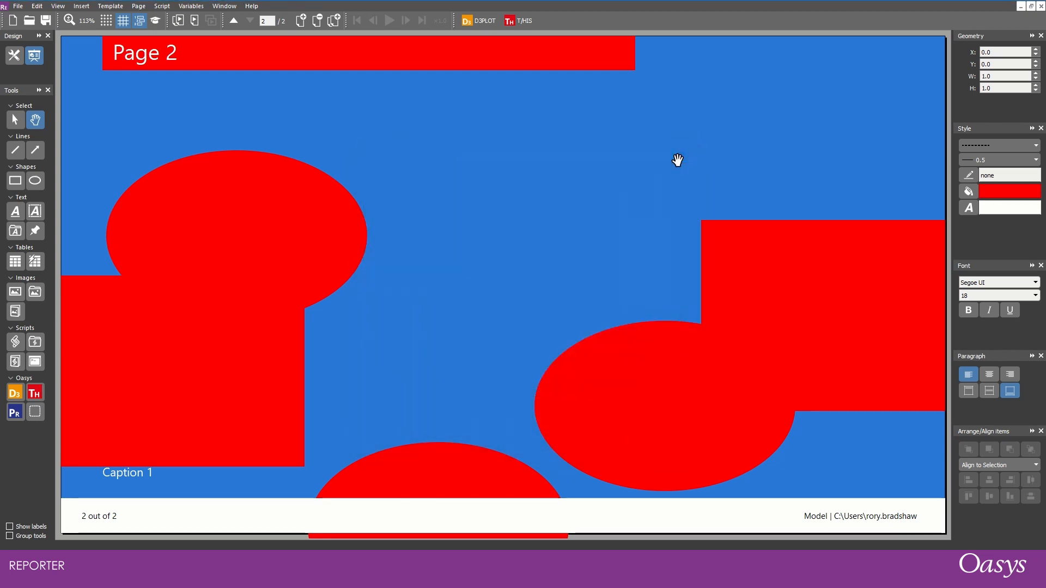